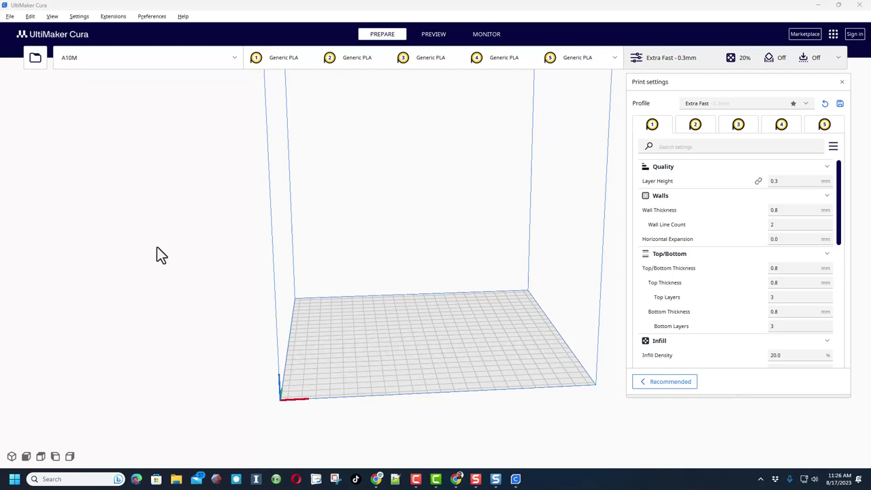
- Make the A10T HL the active printer and bring up Manage printers
mouse_move(157, 247)
right_down()
mouse_move(207, 258)
mouse_move(136, 245)
mouse_move(159, 247)
right_up()
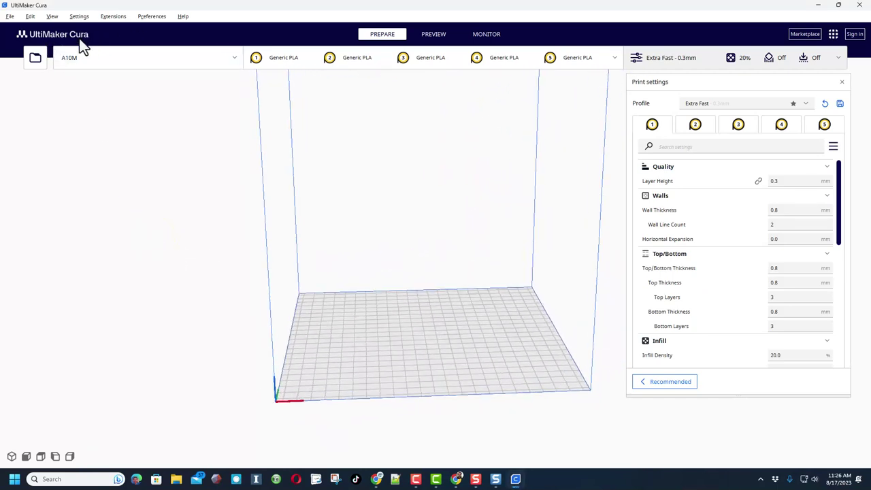
click(112, 57)
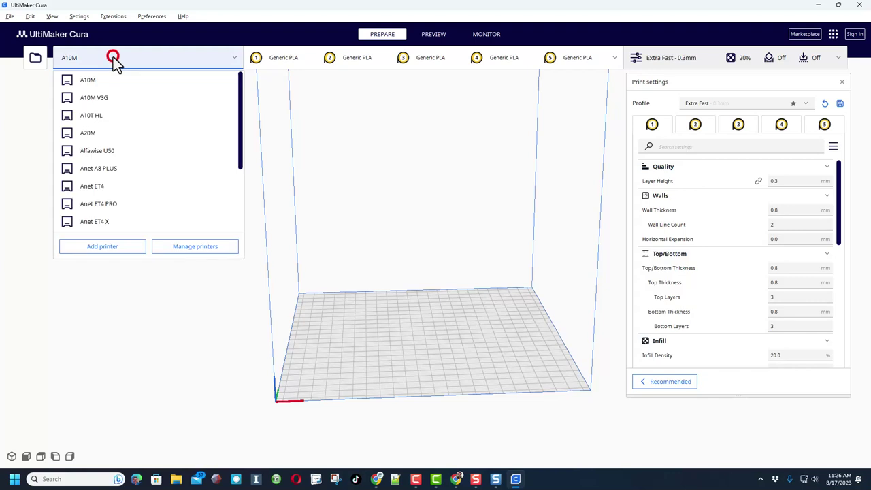
click(105, 116)
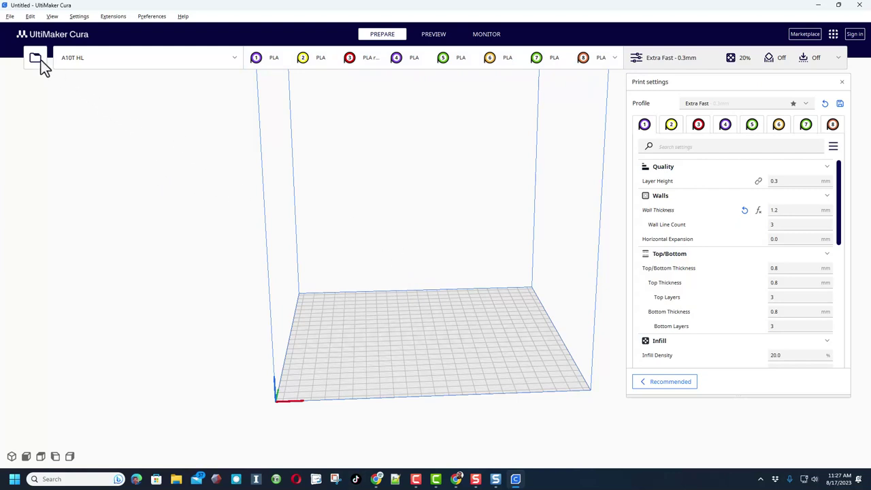
click(234, 60)
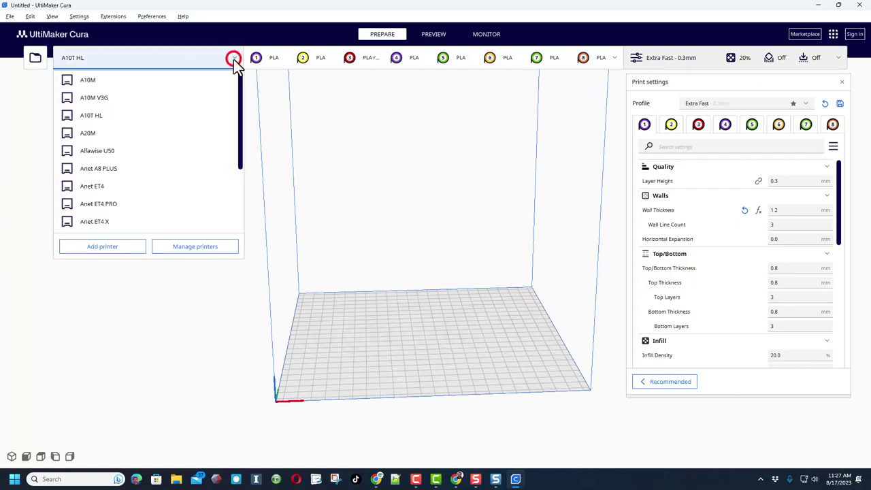
click(202, 251)
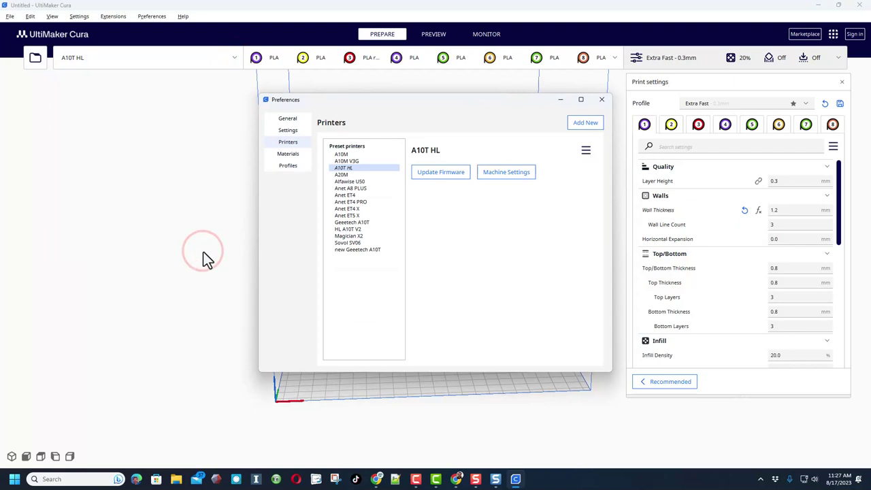
- Open the A10T HL's Machine Settings from the Printers page
click(491, 183)
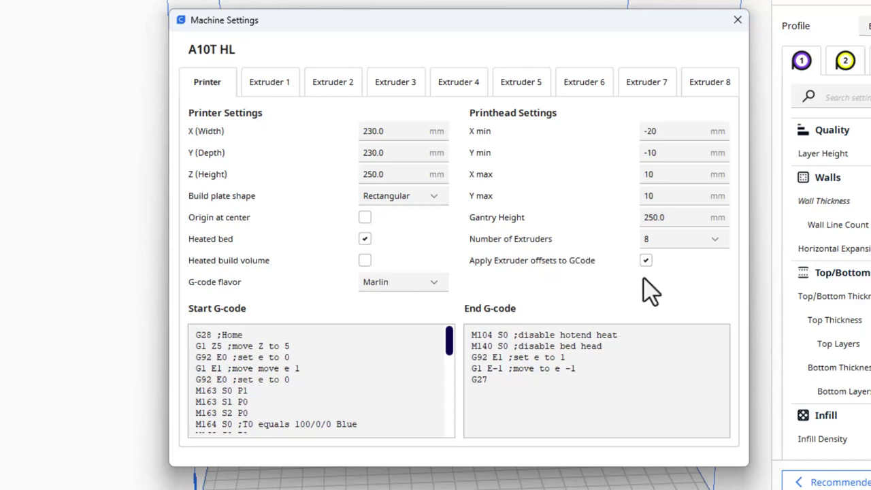
- Enlarge the Machine Settings dialog to read the start G-code's M163/M164 mix lines
mouse_move(350, 30)
mouse_down()
mouse_move(314, 0)
mouse_move(345, 0)
mouse_up()
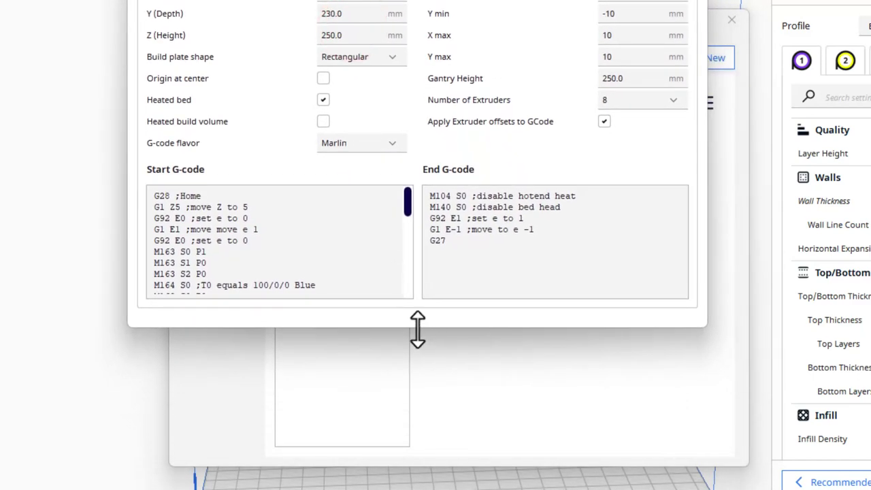
drag(417, 330, 418, 489)
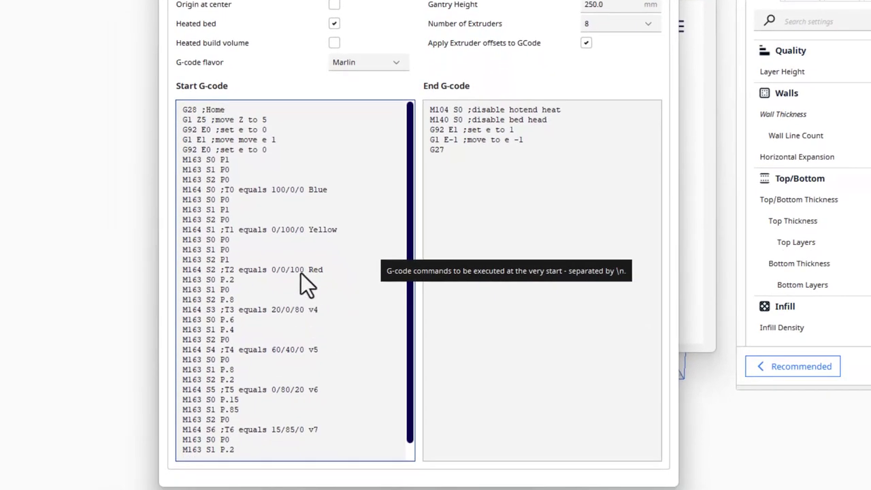
scroll(293, 236, down, 1)
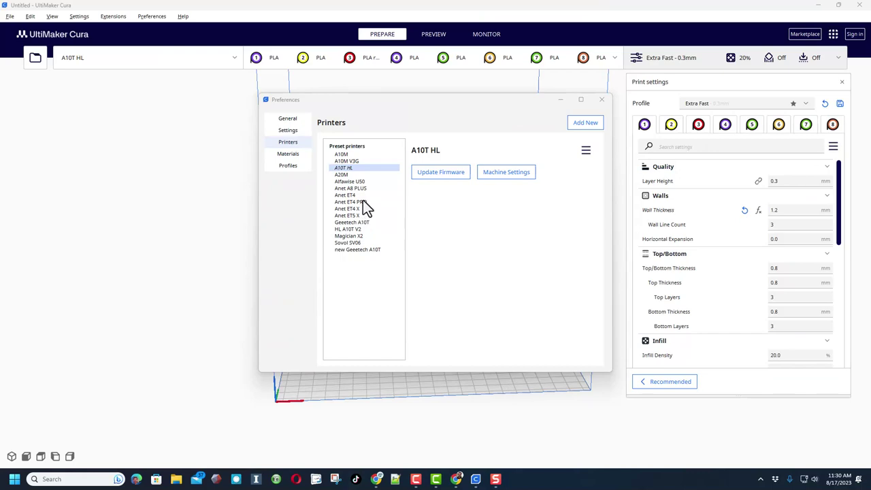
click(584, 124)
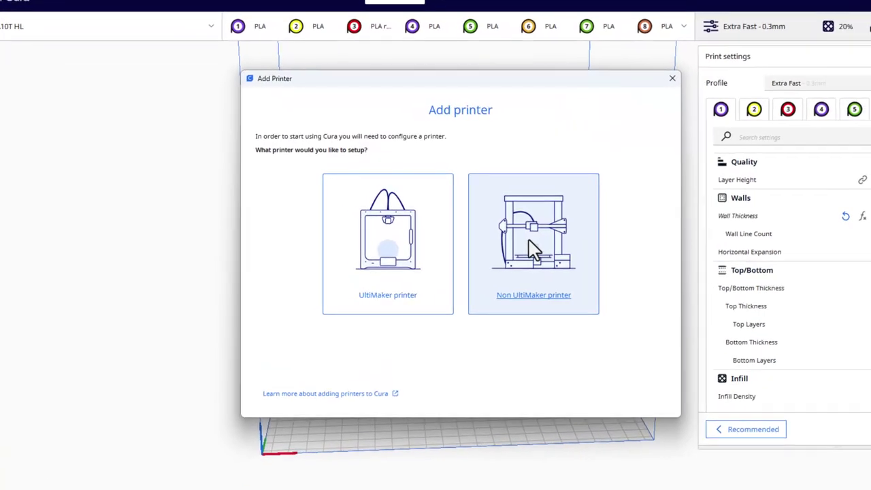
click(532, 245)
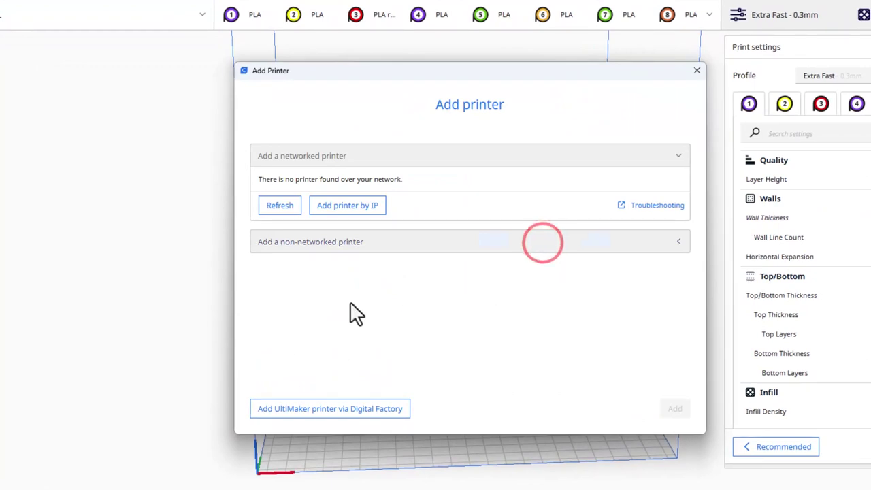
click(315, 232)
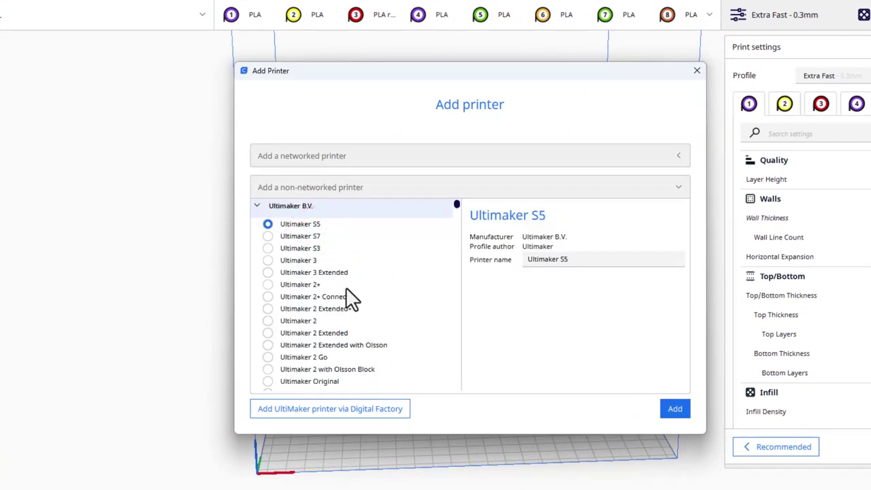
scroll(344, 301, down, 10)
scroll(344, 301, down, 15)
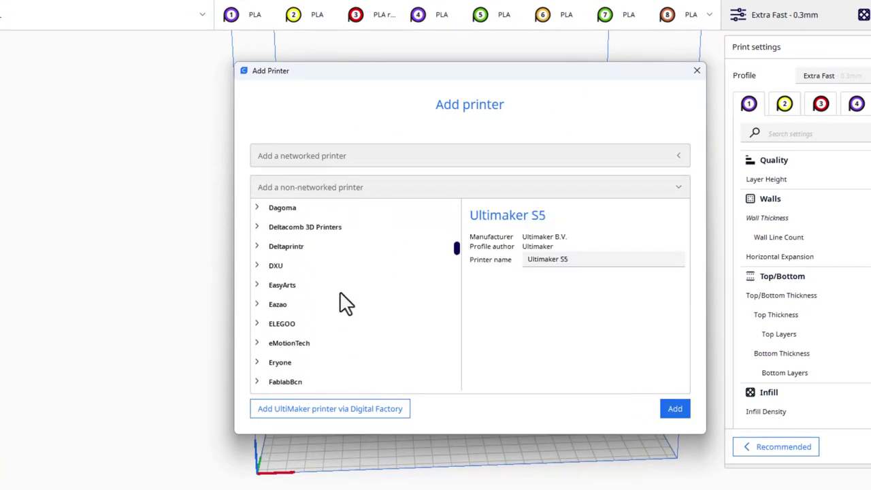
scroll(325, 349, down, 4)
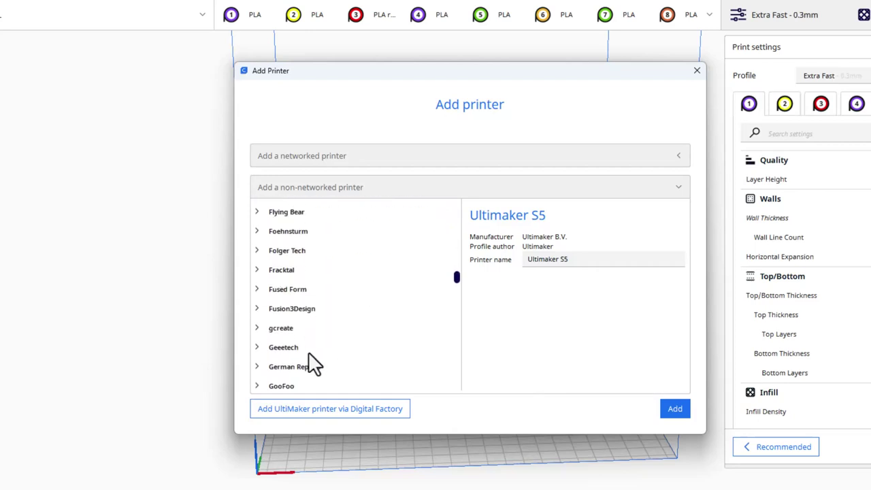
click(287, 301)
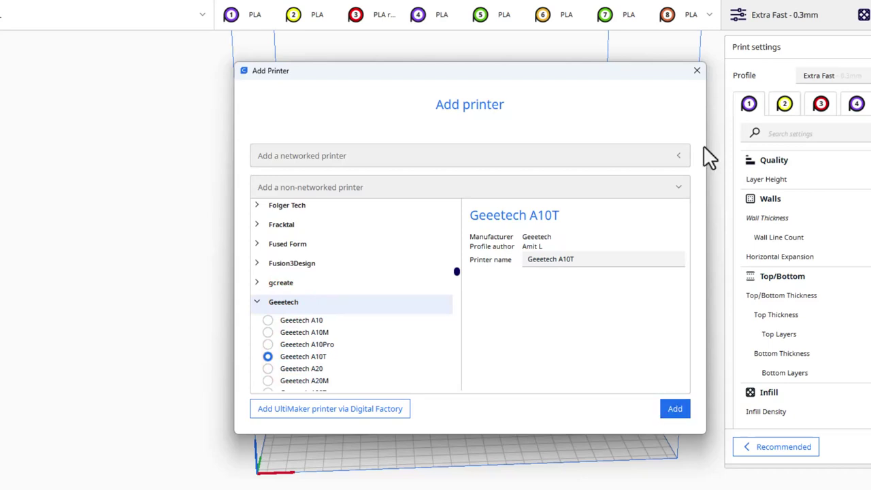
click(697, 70)
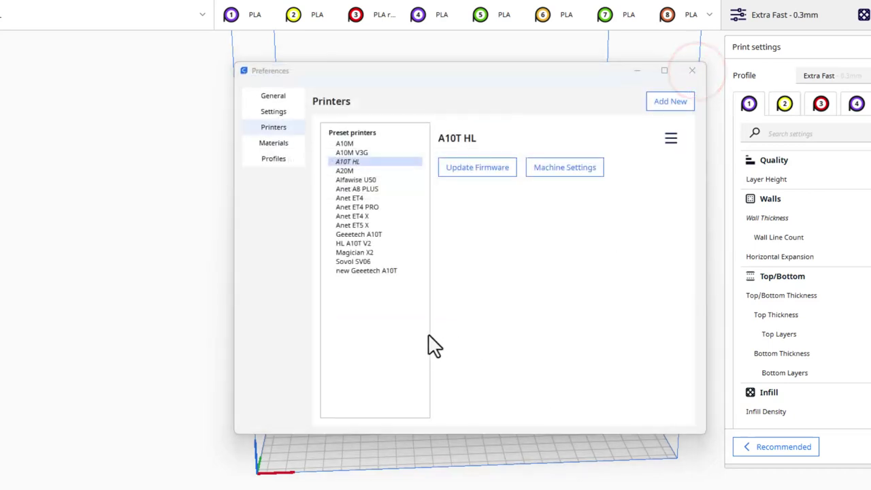
- Activate the new Geeetech A10T and view its 220 × 260 × 220 mm, 3-extruder settings
click(361, 272)
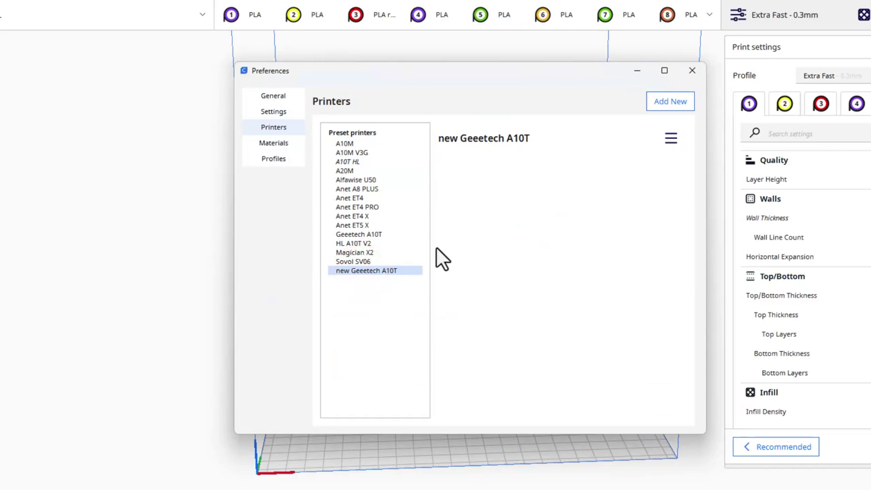
click(670, 139)
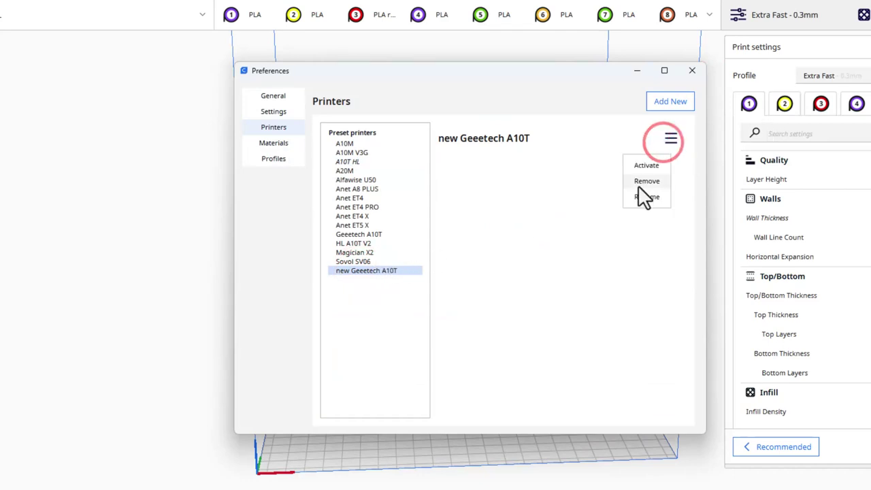
click(645, 165)
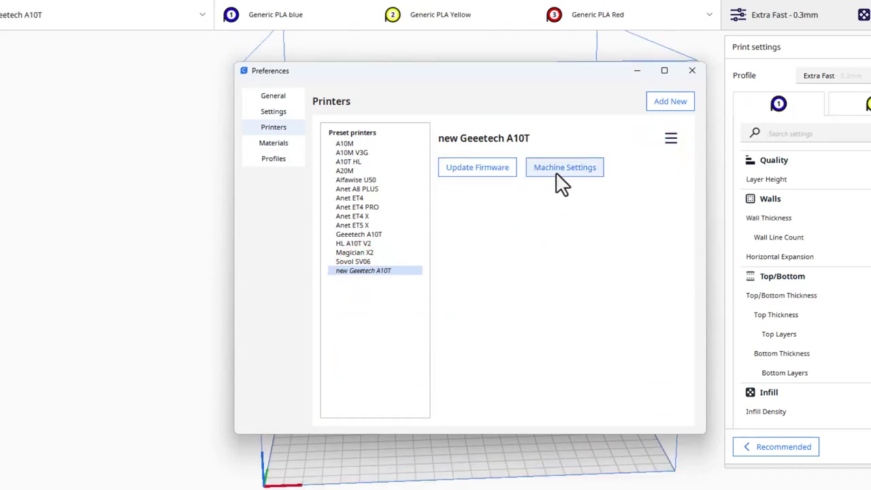
click(558, 169)
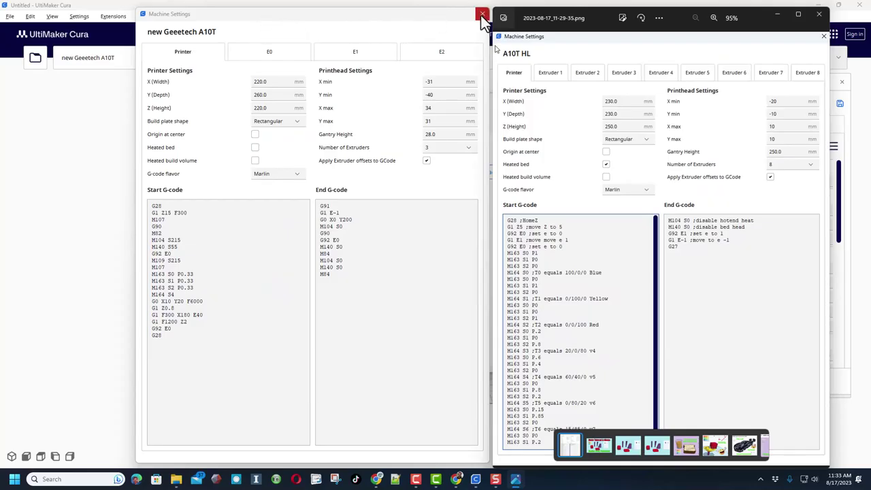
- Close Machine Settings and remove the new Geeetech A10T printer
click(482, 15)
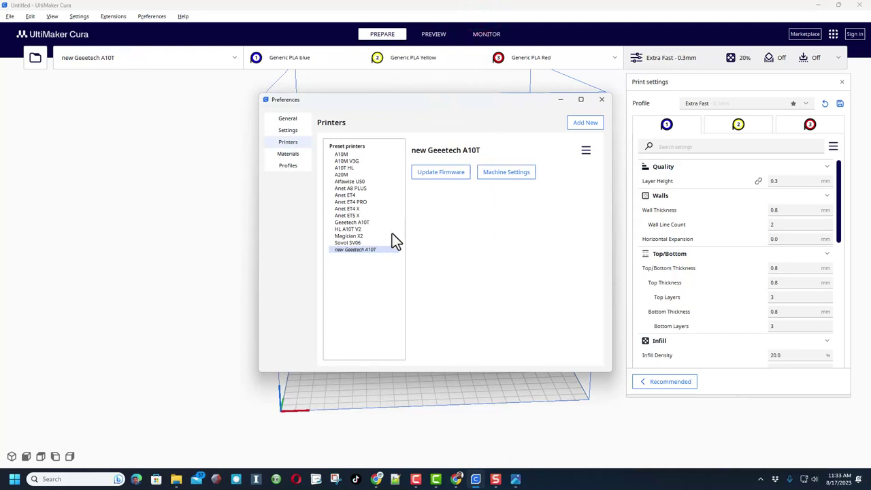
click(586, 151)
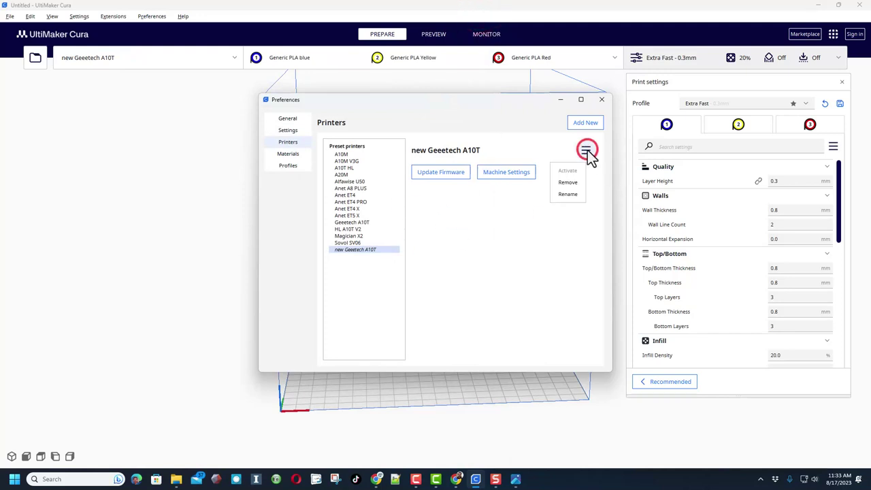
click(565, 191)
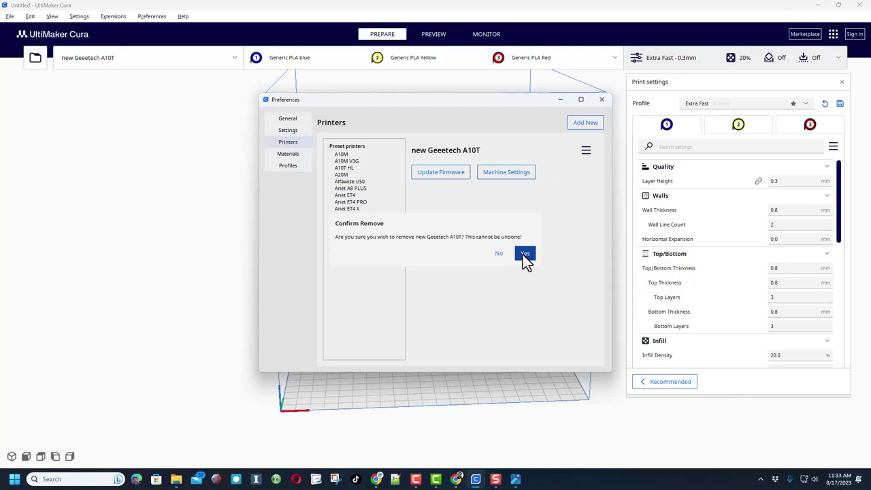
click(524, 253)
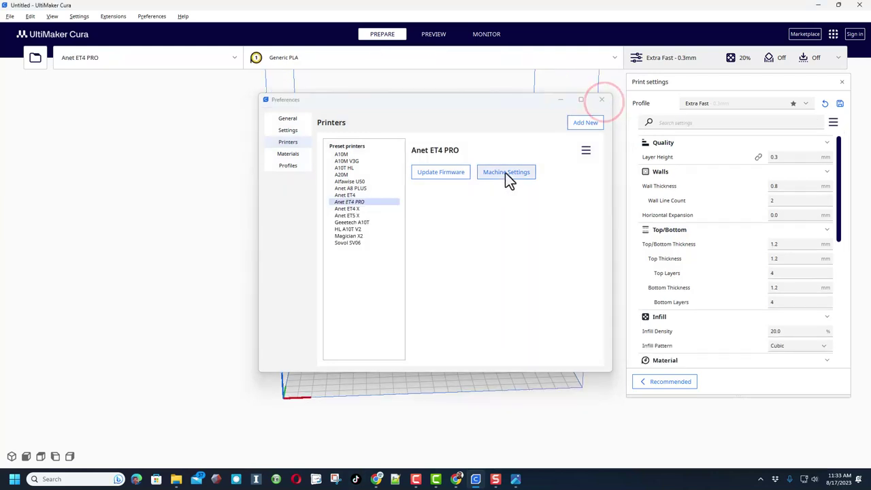
- Add a non-UltiMaker Custom FFF printer named 'A10T V3'
click(585, 123)
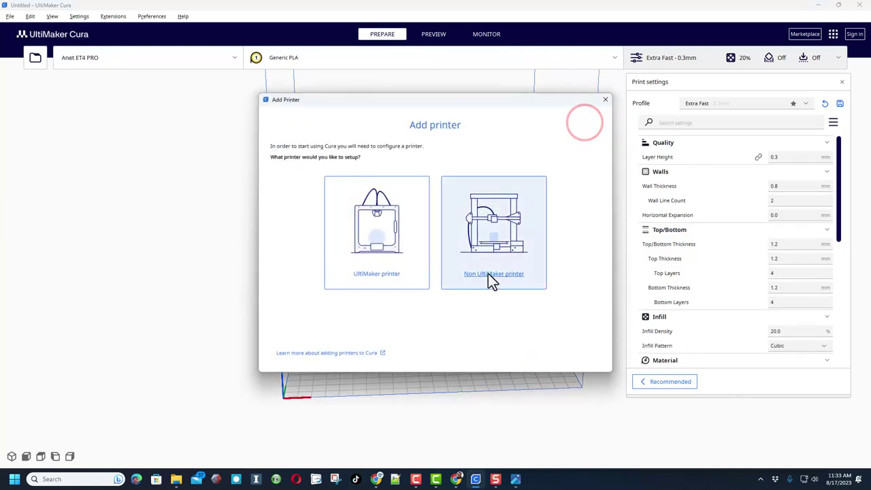
click(496, 274)
click(337, 228)
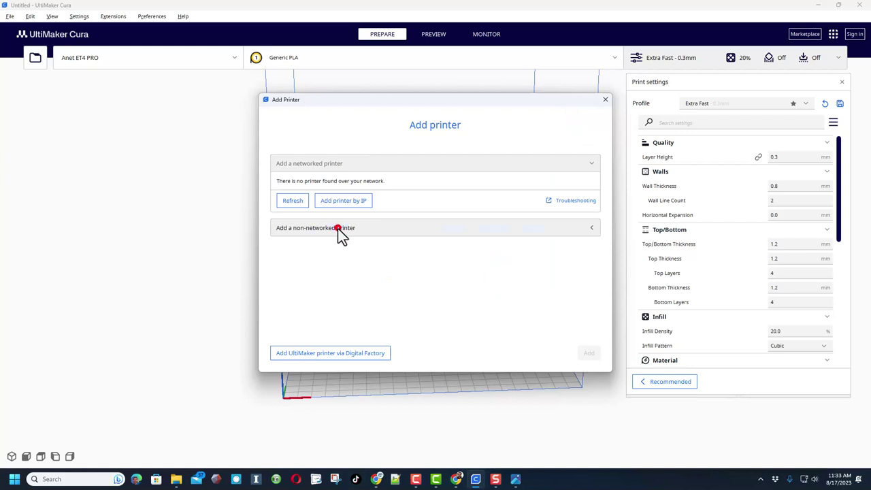
click(285, 219)
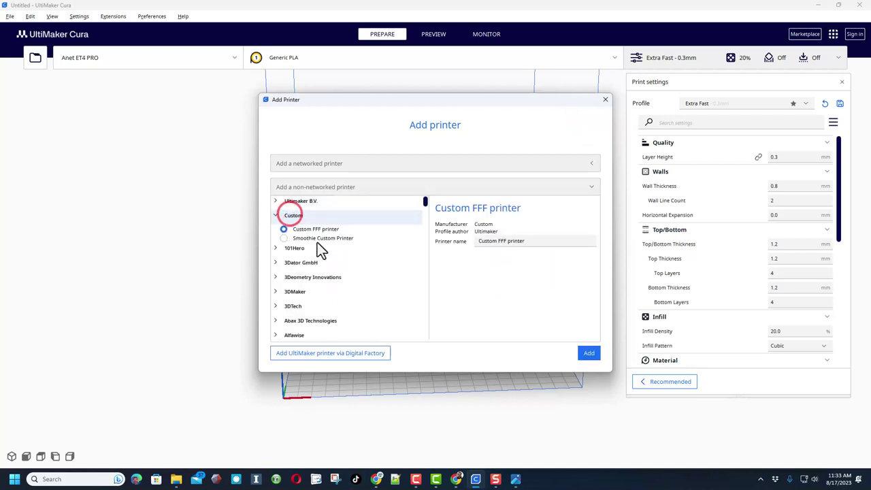
click(532, 241)
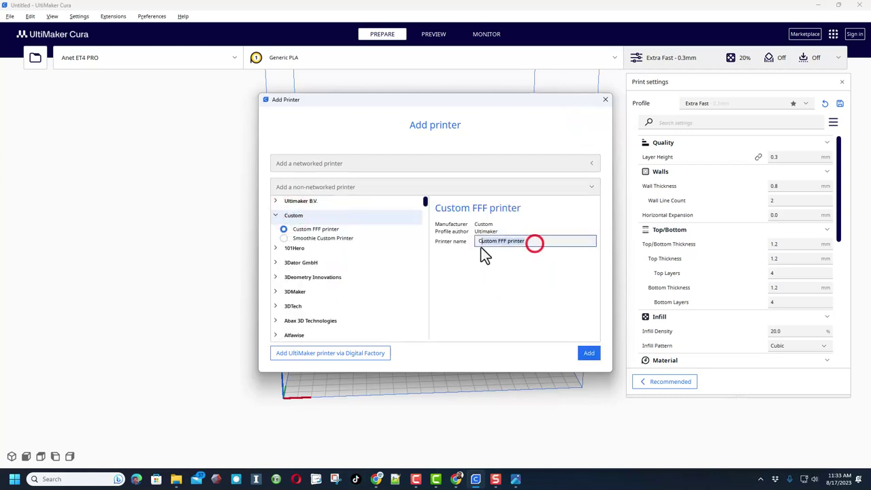
text(A10T V3)
click(589, 358)
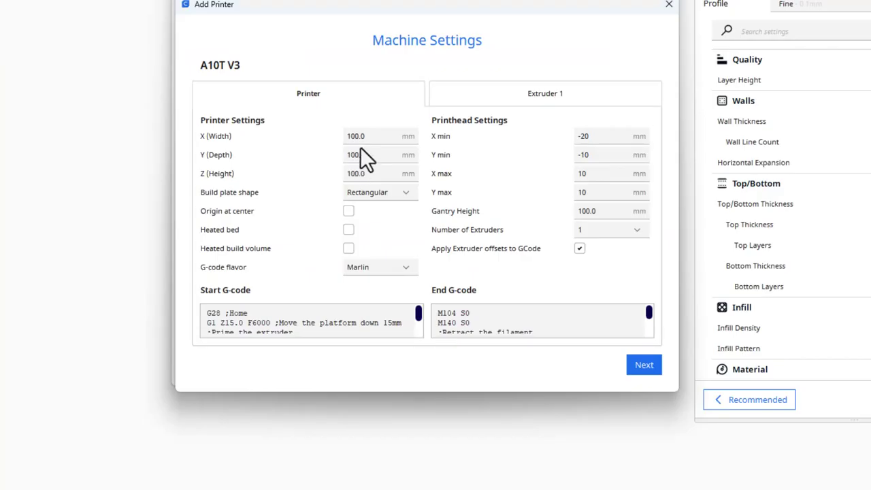
- Set the build volume to X 230, Y 230 and Z 250 mm
double_click(369, 135)
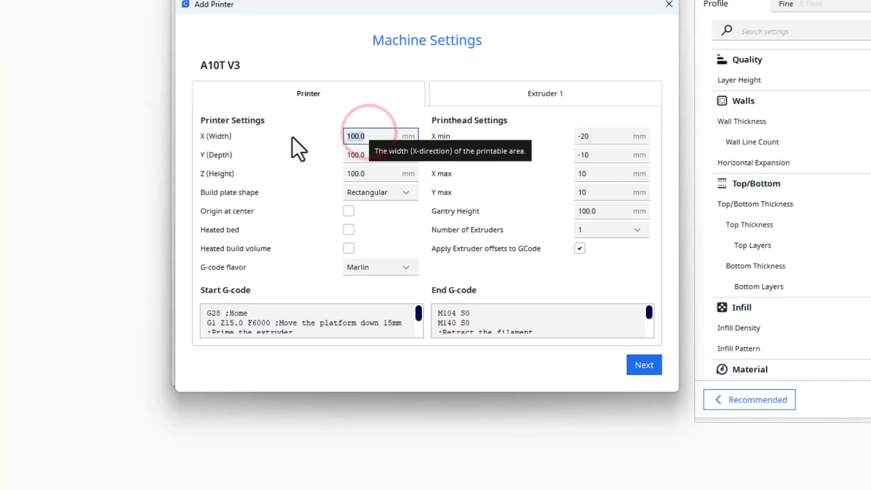
text(230)
double_click(373, 154)
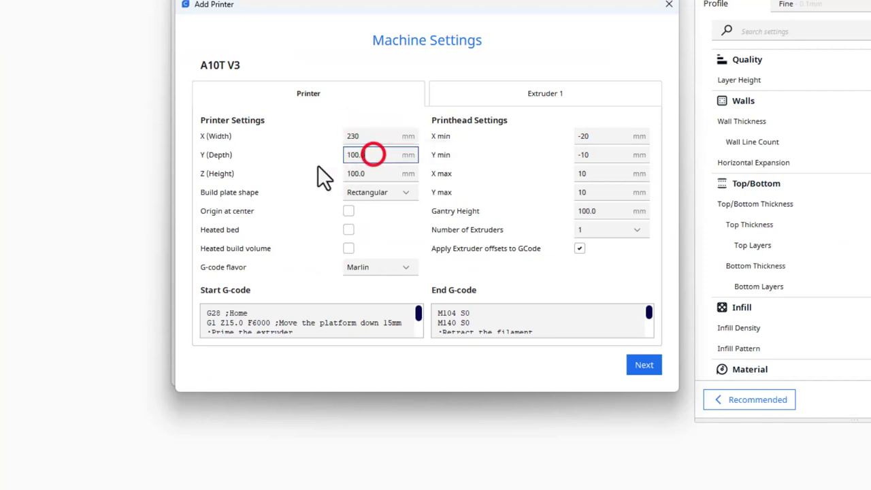
text(230)
double_click(370, 174)
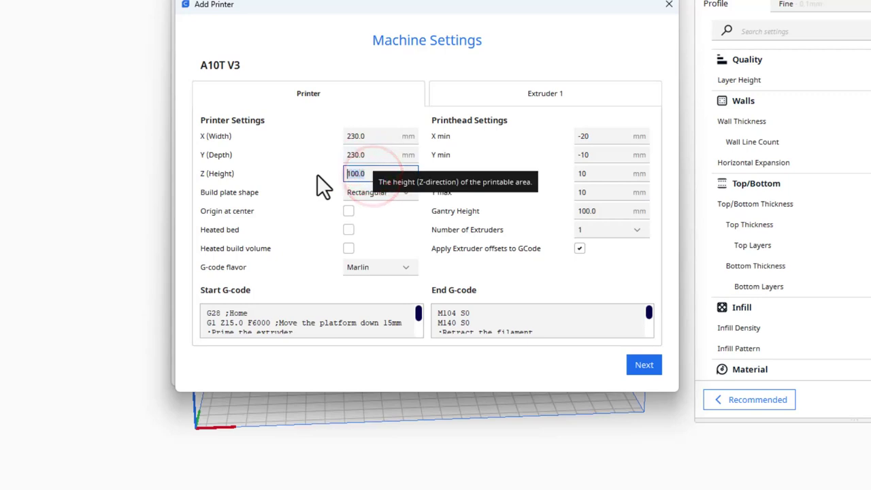
text(250)
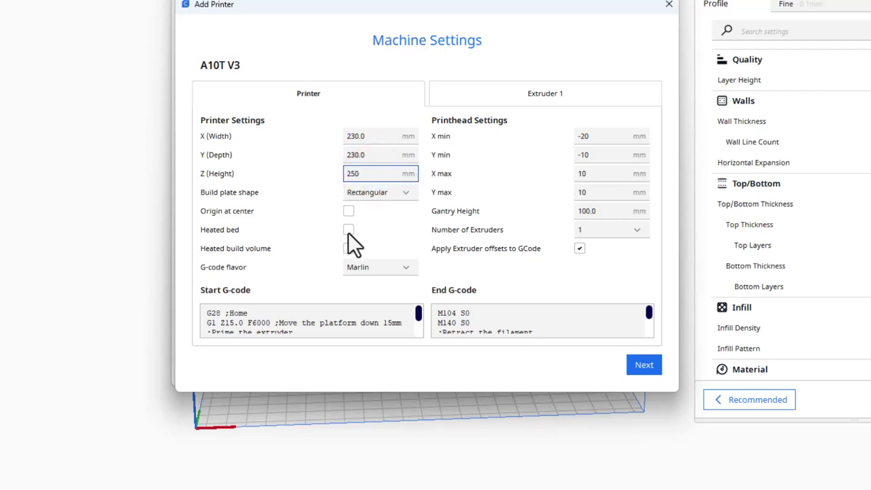
- Enable the heated bed and set the extruder count to 8
click(348, 229)
click(591, 233)
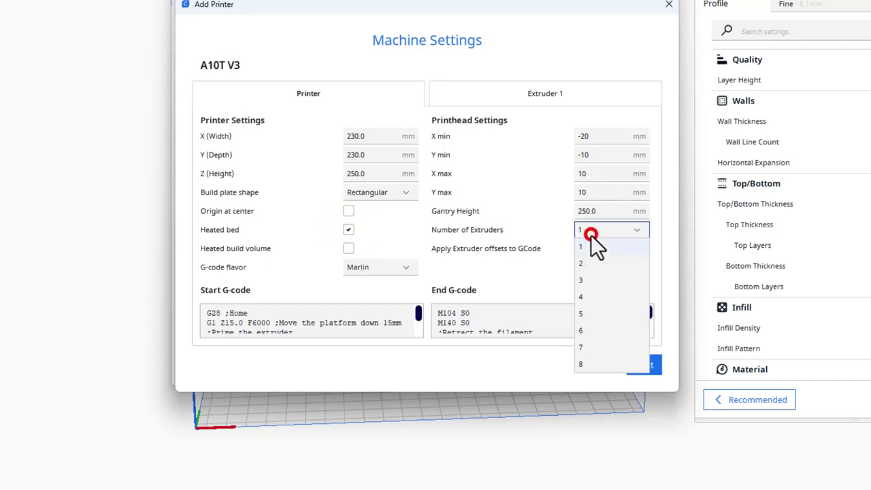
click(605, 365)
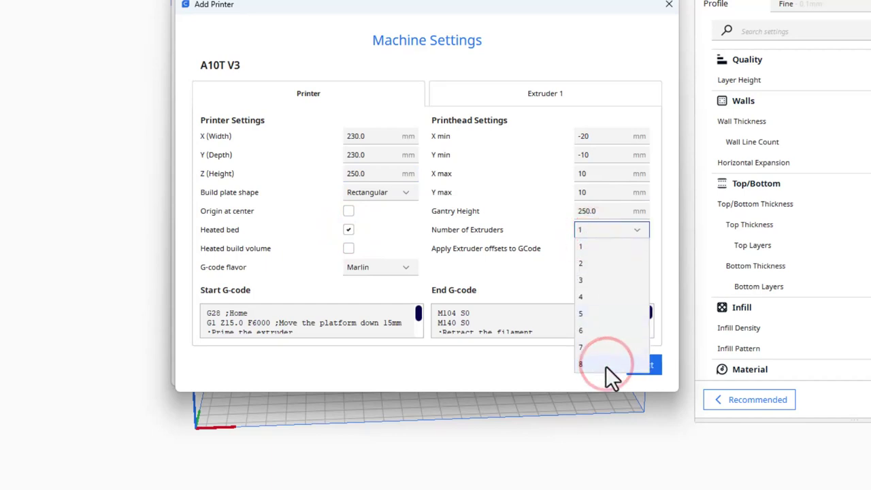
click(584, 364)
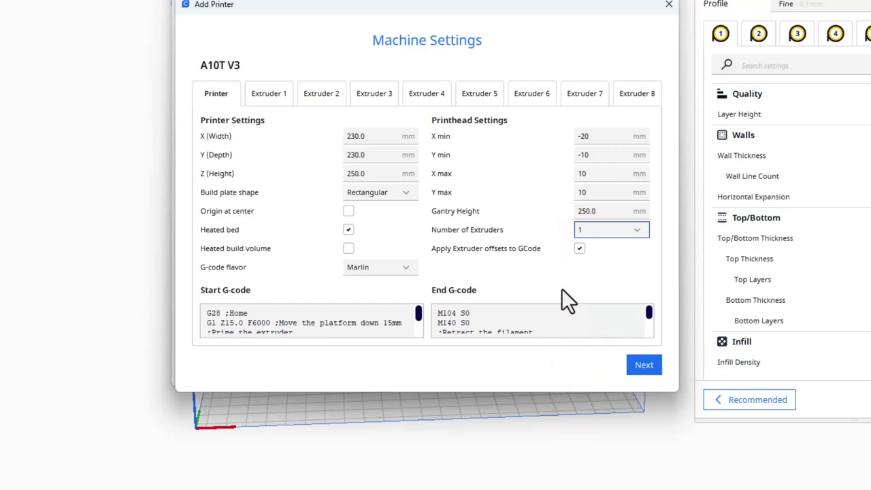
- Give extruders 1–3 a 1.75 mm material diameter
click(263, 95)
click(369, 152)
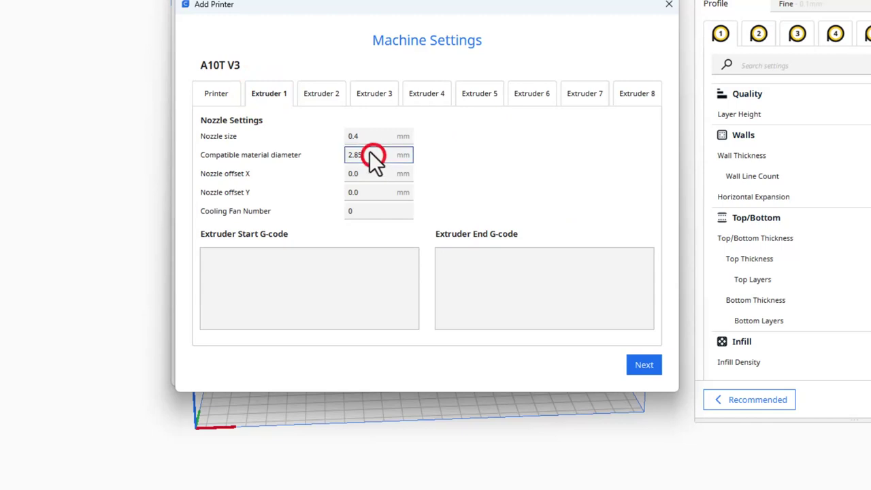
text(1.75)
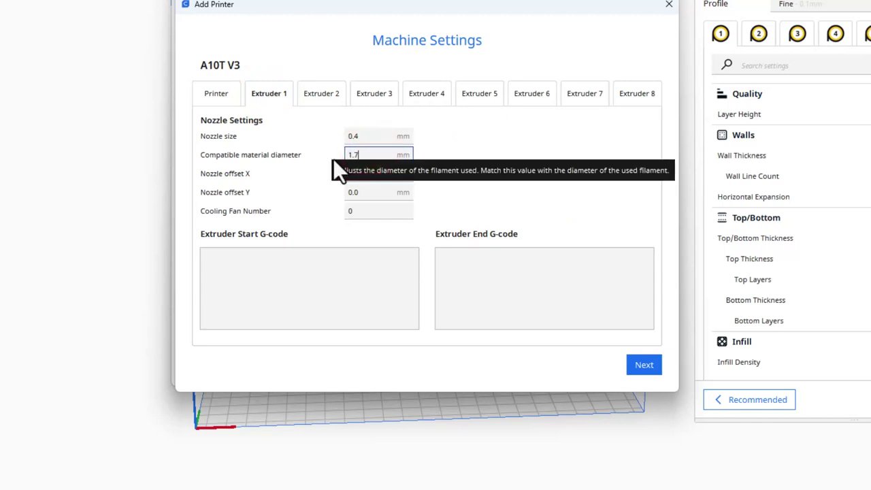
click(321, 93)
click(359, 154)
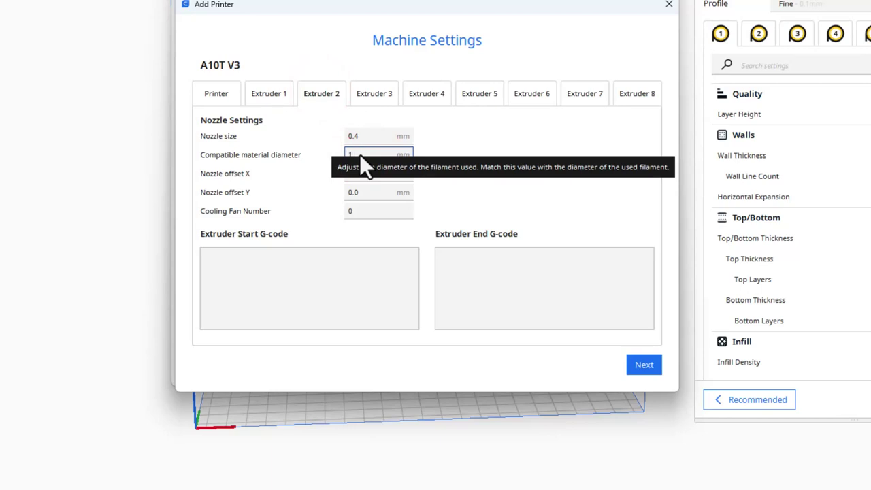
text(1.75)
click(432, 137)
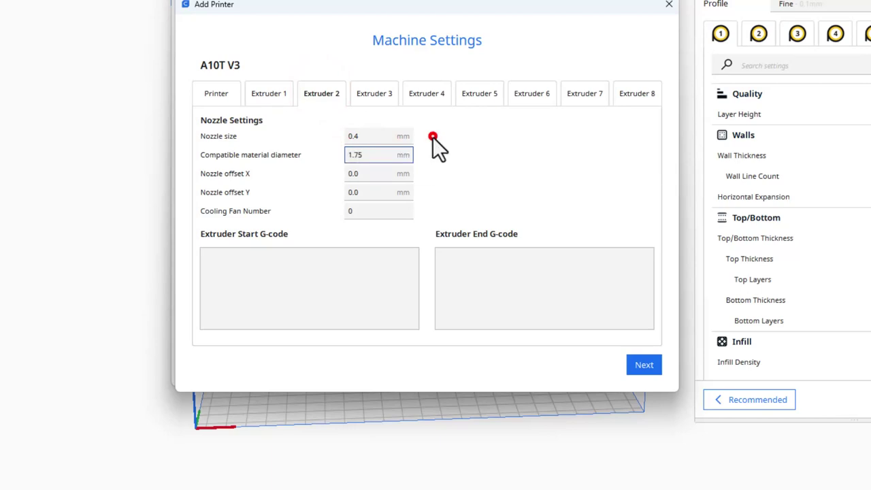
click(378, 91)
click(366, 153)
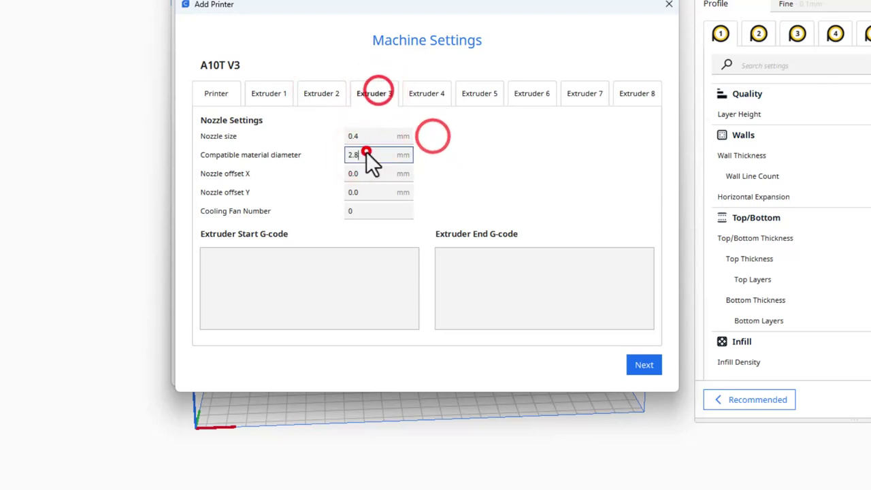
- Check extruders 4–8 material diameters and finish adding the A10T V3
click(414, 94)
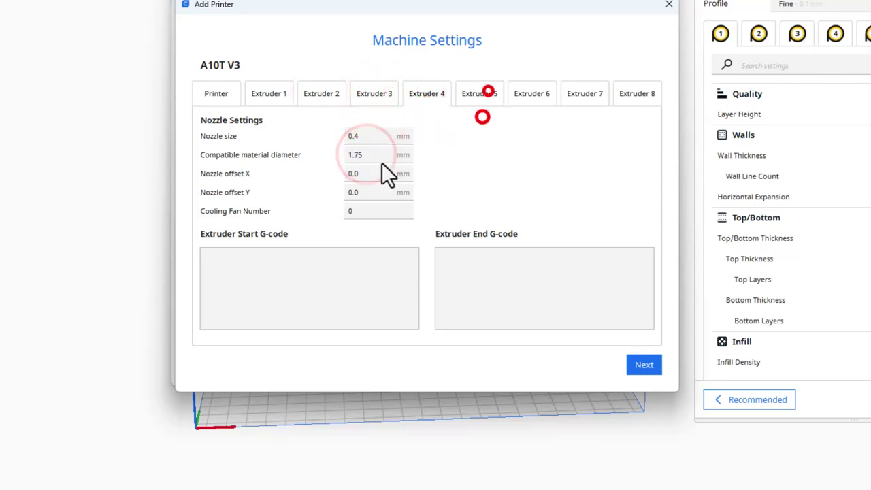
click(481, 94)
click(370, 155)
click(532, 93)
click(584, 93)
click(636, 94)
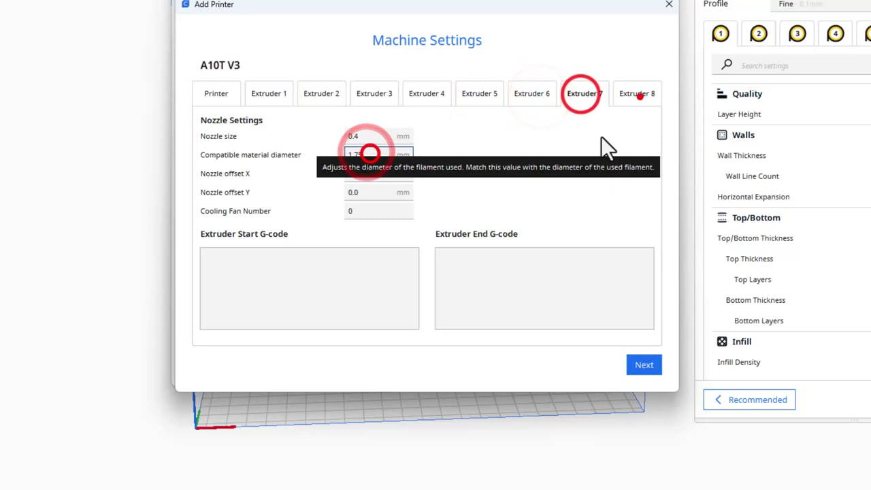
click(367, 155)
click(212, 93)
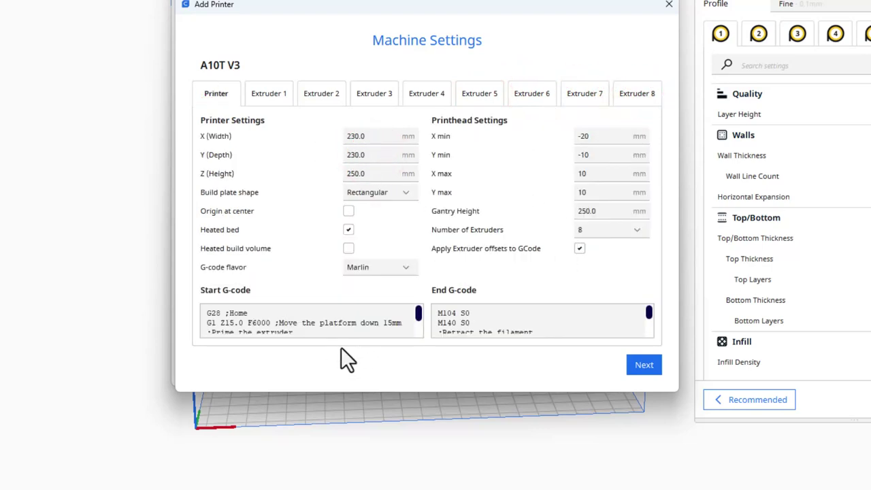
click(644, 365)
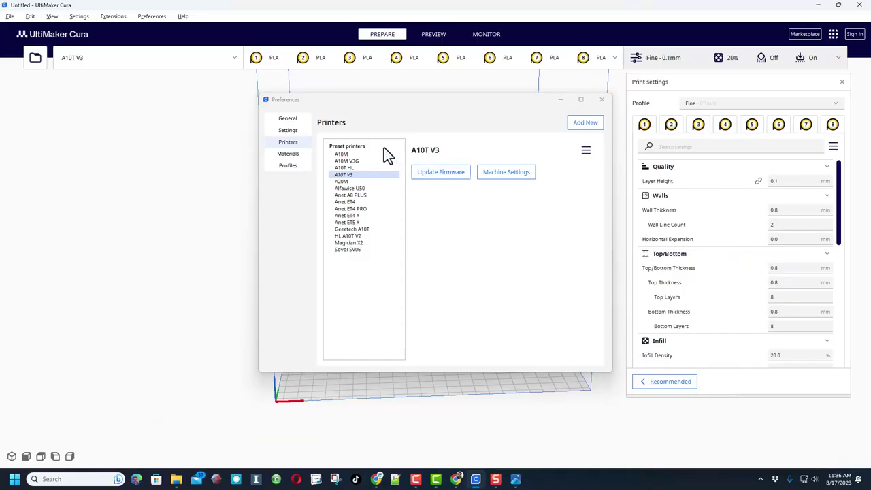
- Reopen the A10T V3 machine settings, then switch to the A10T setup document
click(498, 174)
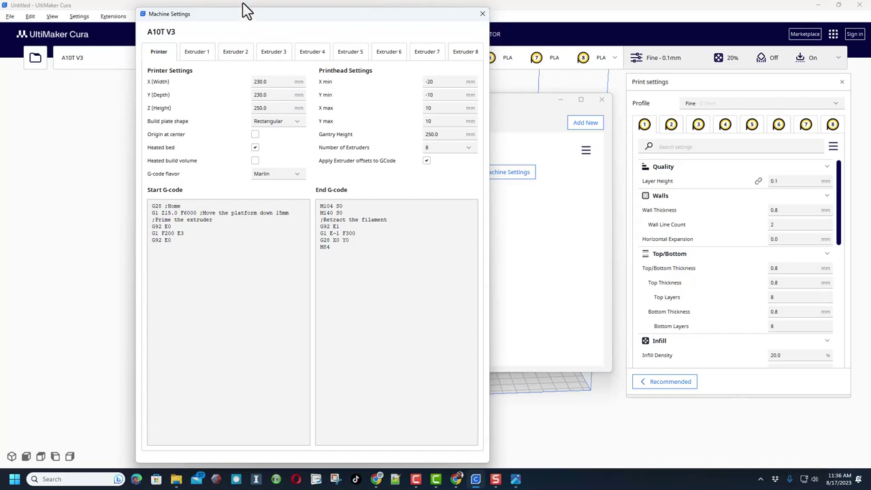
mouse_move(246, 8)
mouse_down()
mouse_move(249, 111)
mouse_move(249, 10)
mouse_up()
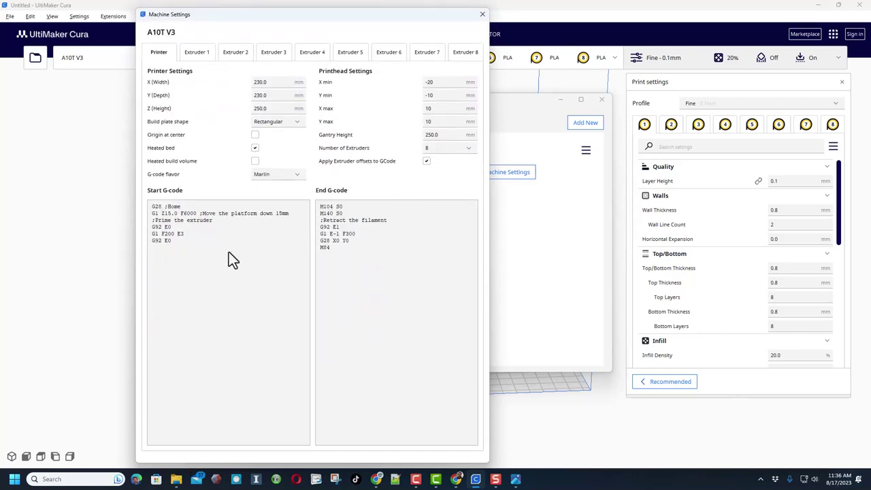
key(alt+Tab)
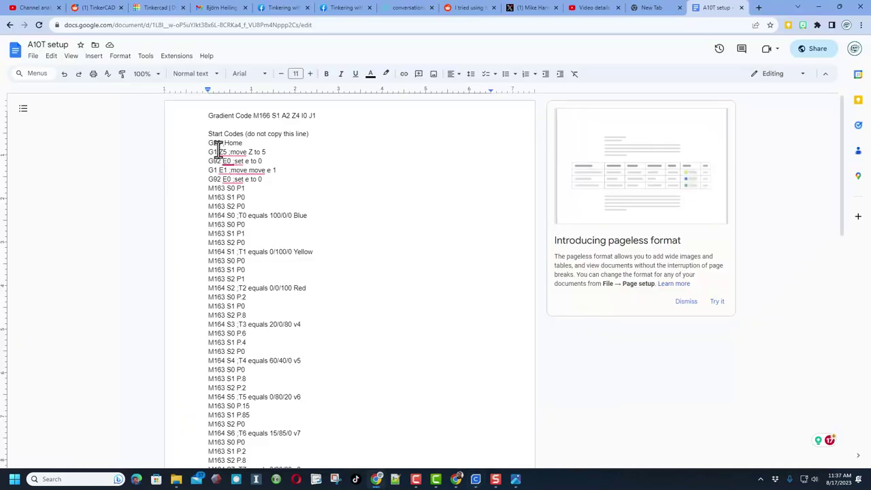
- Copy the start codes from G28 ;Home through M164 S7 in the setup document
drag(209, 143, 309, 202)
scroll(272, 269, down, 4)
scroll(306, 200, up, 4)
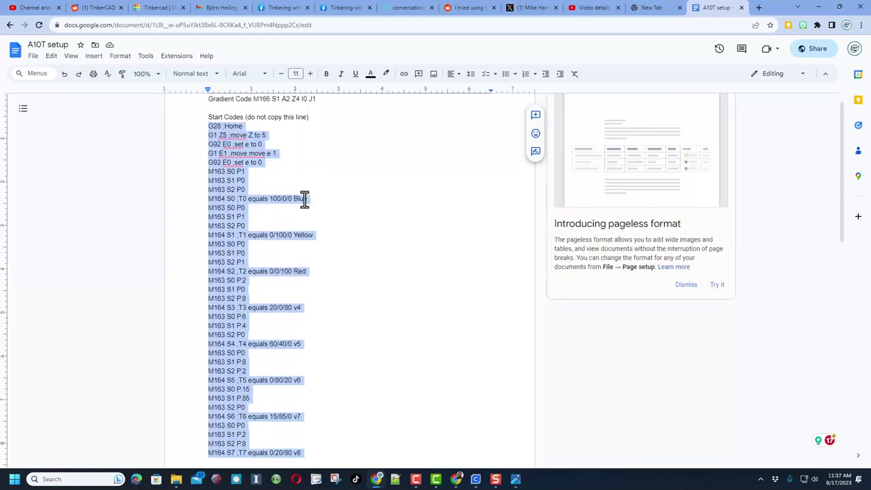
scroll(241, 191, down, 5)
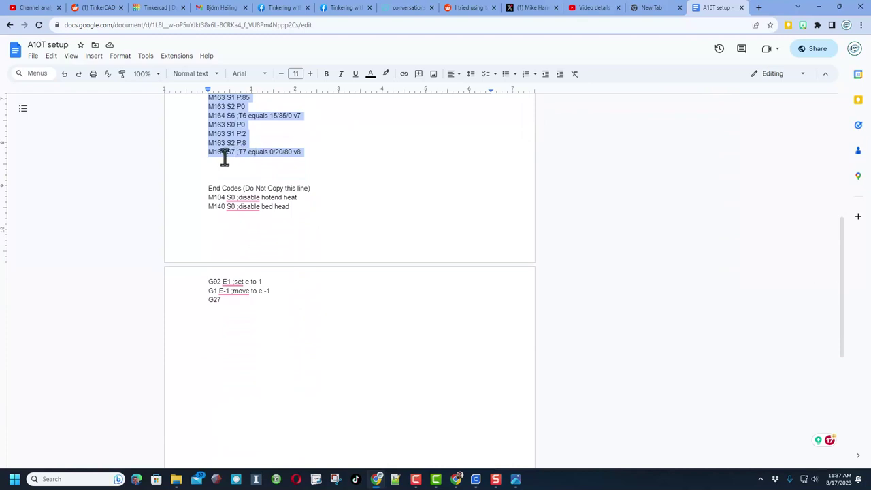
key(ctrl+c)
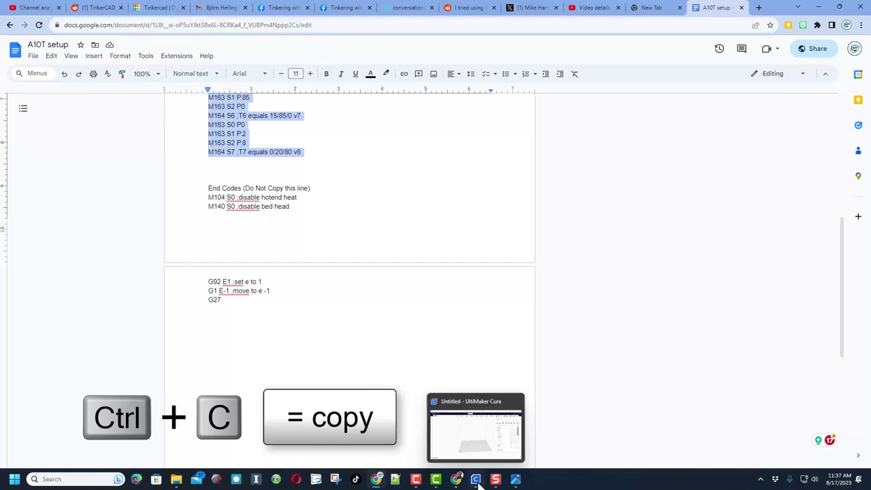
click(480, 442)
- Replace the A10T V3's existing start G-code with the pasted mixing codes
drag(189, 255, 94, 187)
key(ctrl+v)
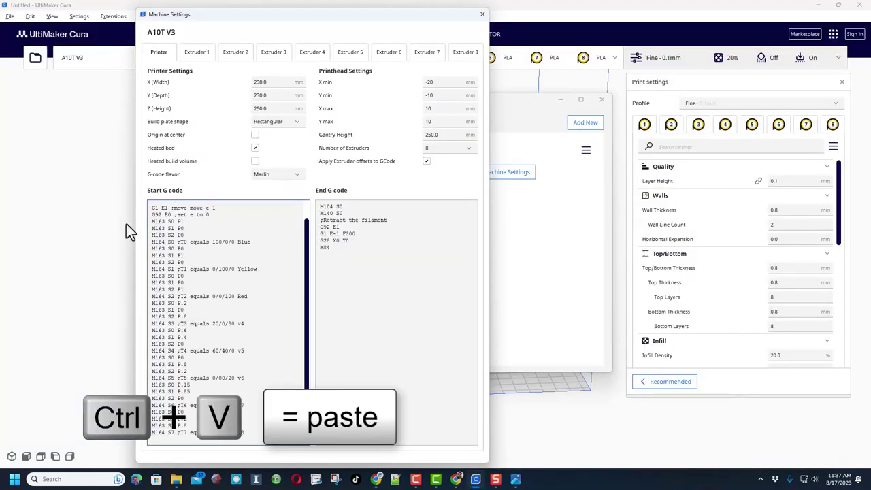
scroll(169, 263, up, 1)
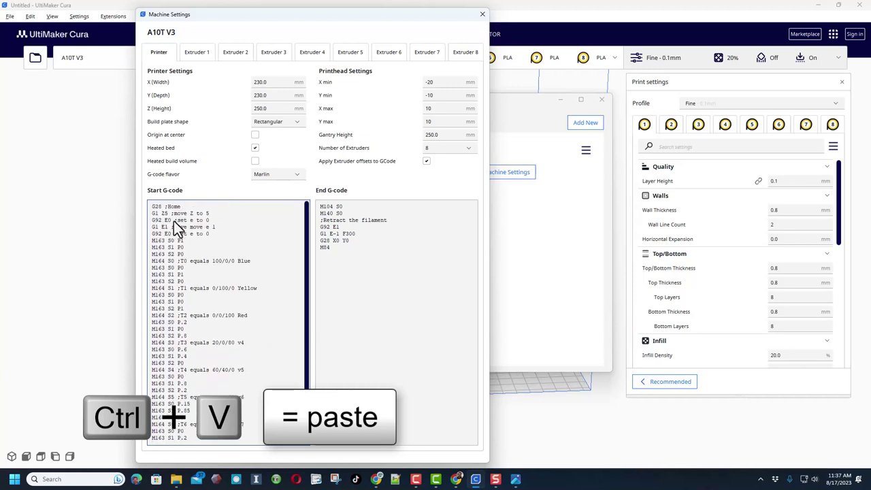
scroll(219, 357, down, 2)
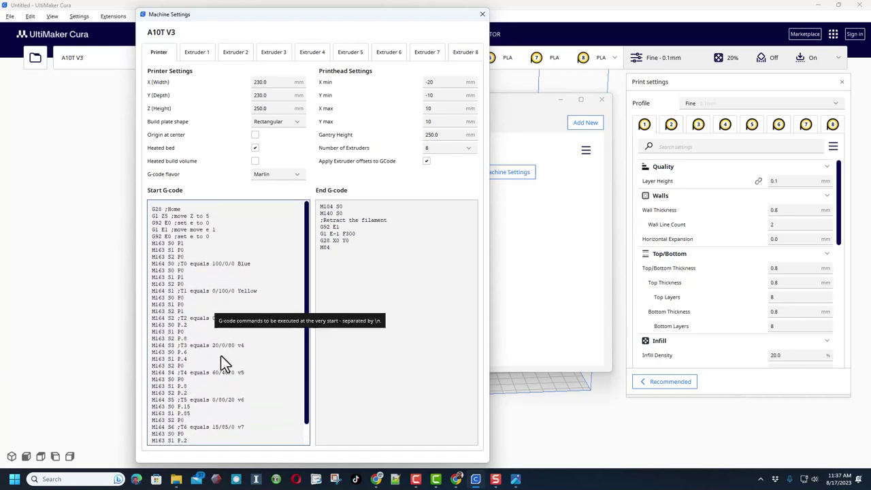
scroll(231, 381, up, 1)
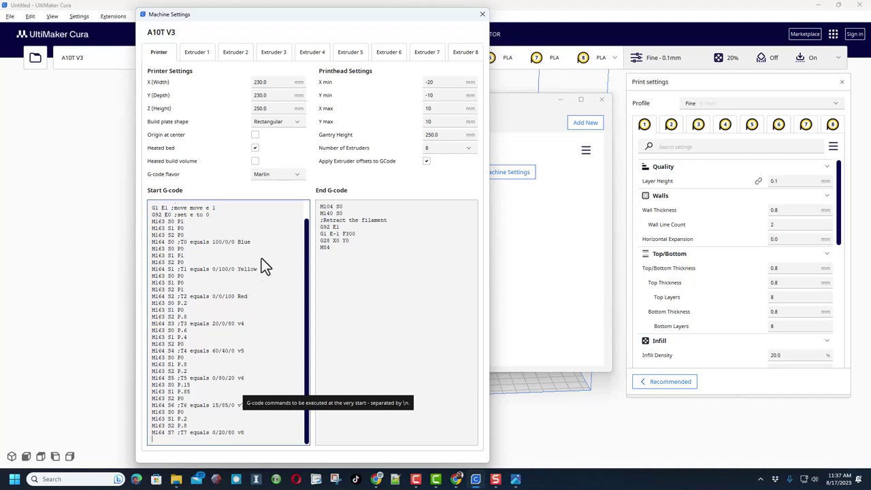
- Copy the end codes from M104 S0 through G27 in the setup document
key(alt+Tab)
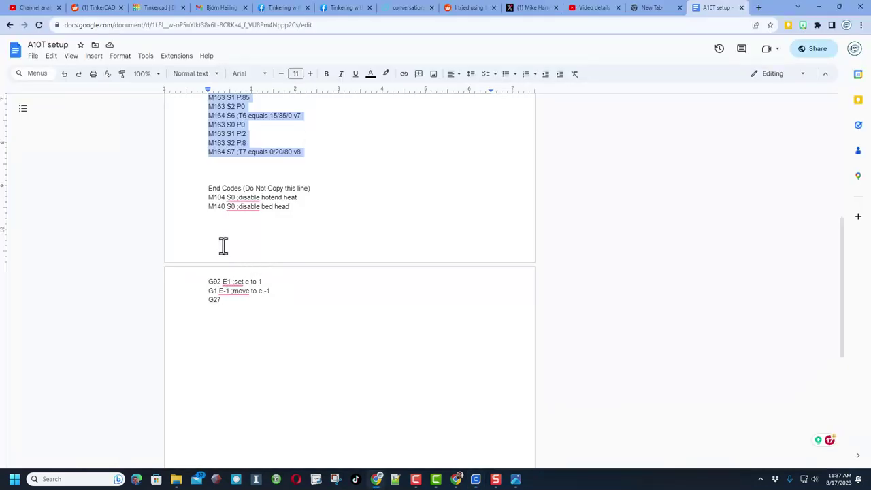
drag(205, 197, 261, 310)
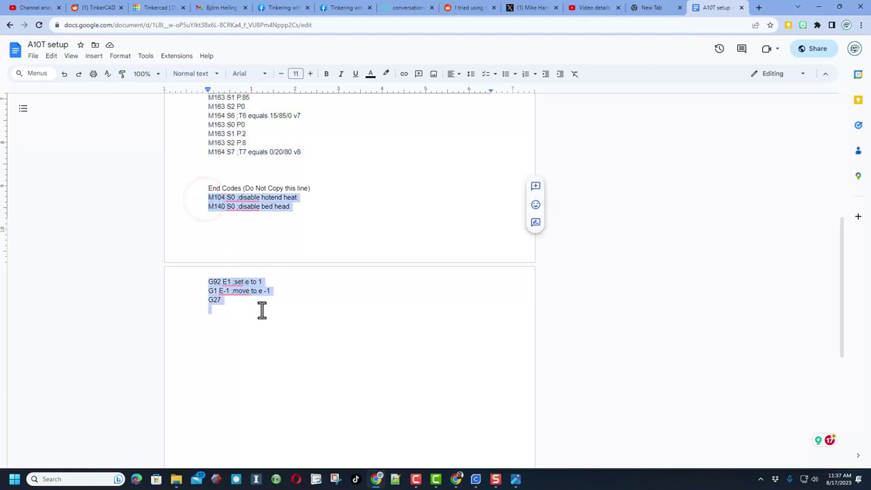
right_click(228, 202)
click(237, 224)
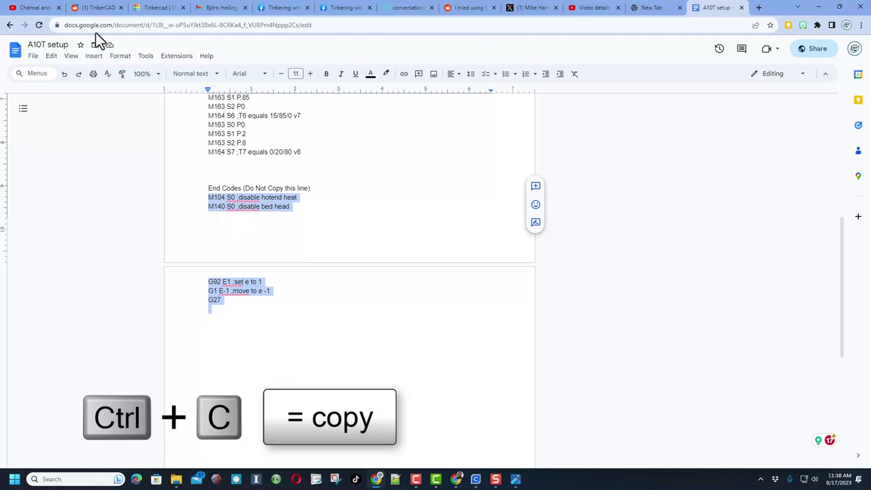
click(477, 480)
- Replace the A10T V3 end G-code with the heat-off lines ending in G27, removing the old seven lines
drag(337, 268, 253, 168)
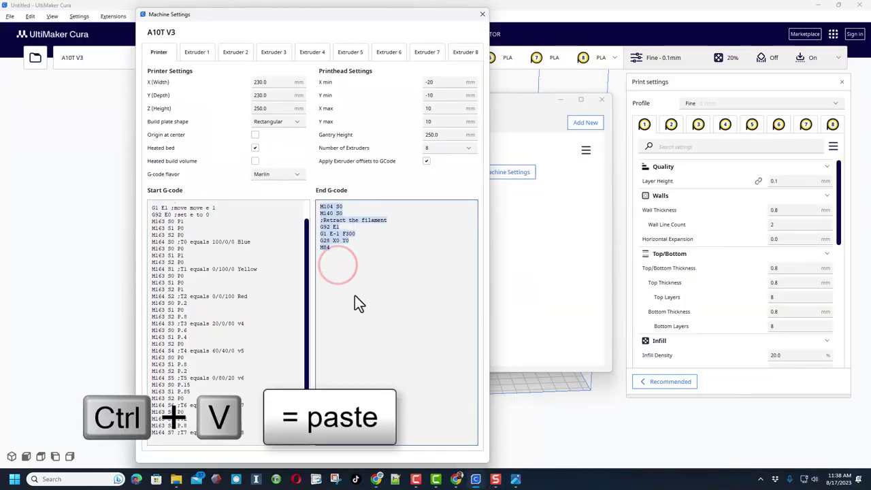
key(ctrl+v)
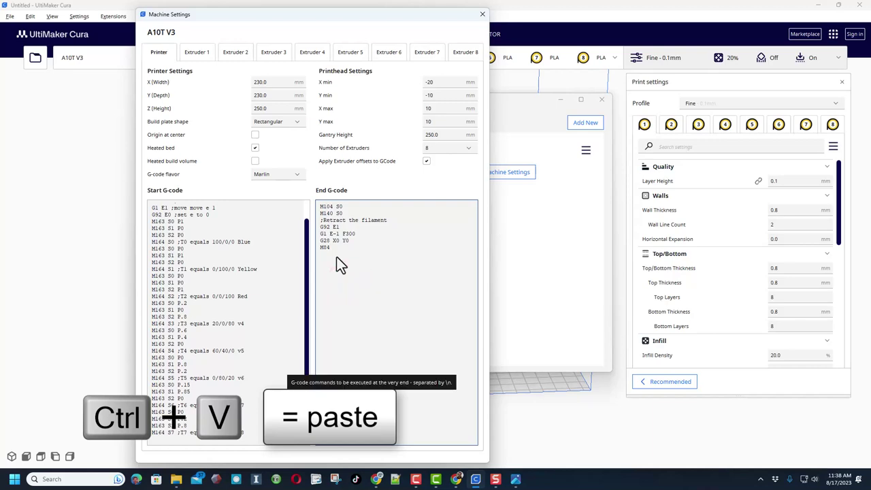
key(ctrl+v)
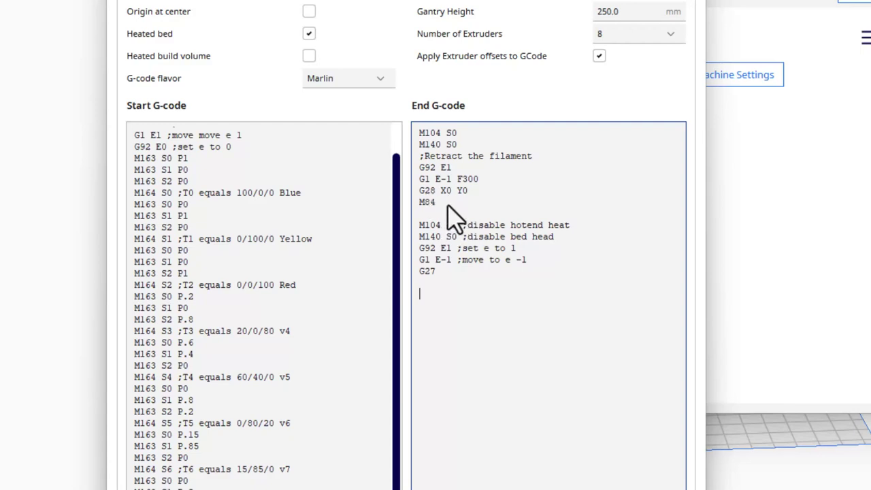
drag(447, 204, 382, 92)
key(BackSpace)
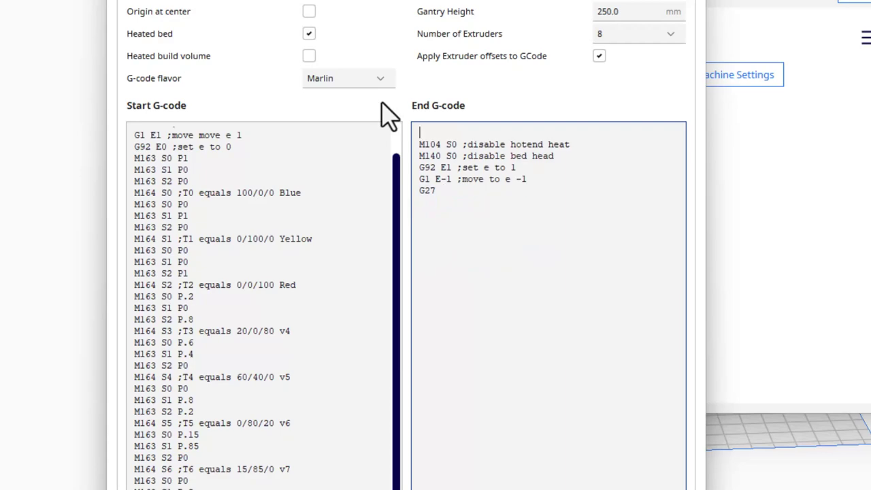
key(Delete)
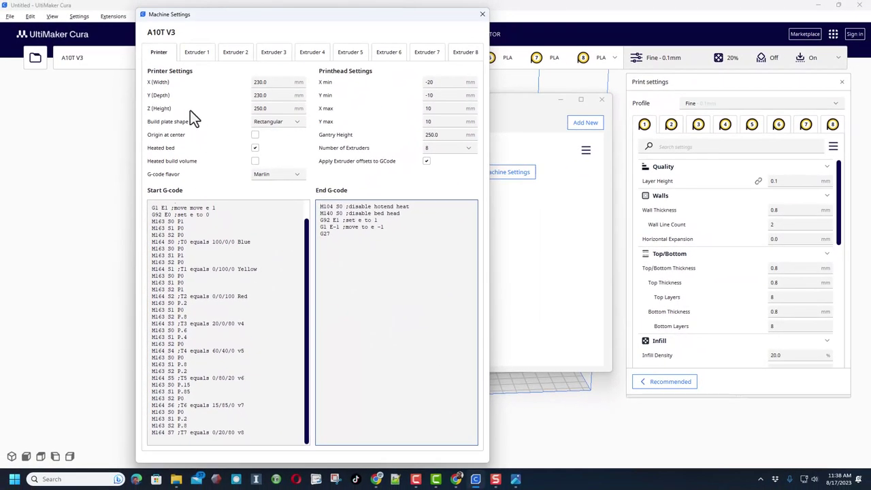
- Review the nozzle settings on the Extruder 1–8 tabs, then close Machine Settings
click(198, 54)
click(231, 54)
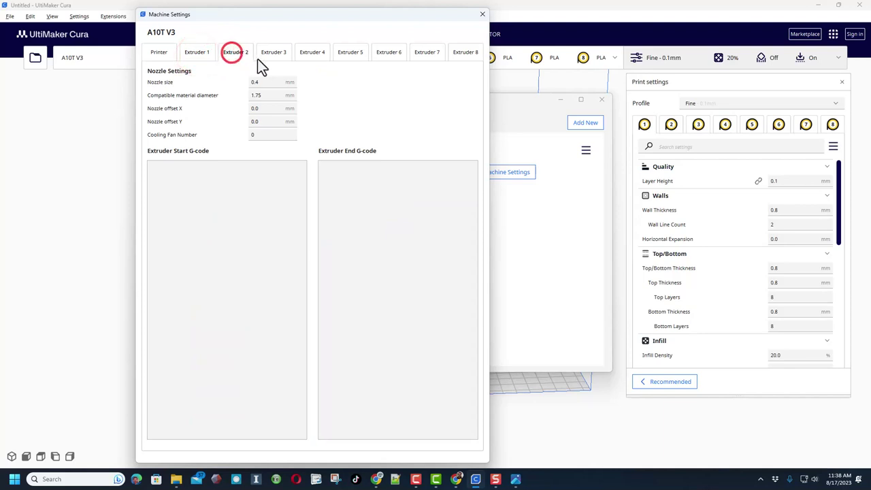
click(271, 57)
click(299, 56)
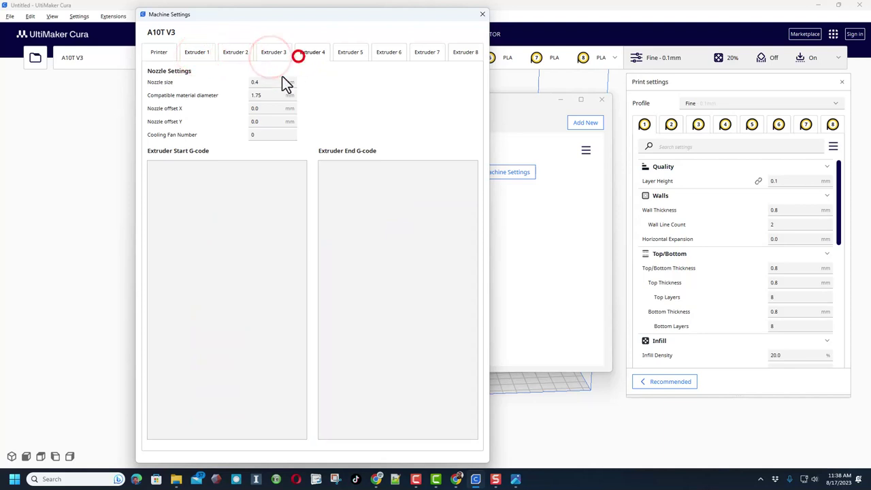
click(352, 54)
click(403, 55)
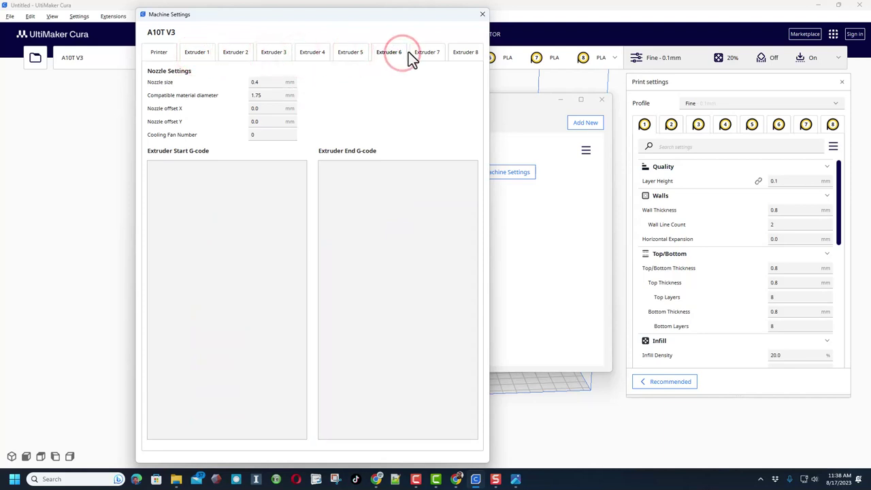
click(453, 53)
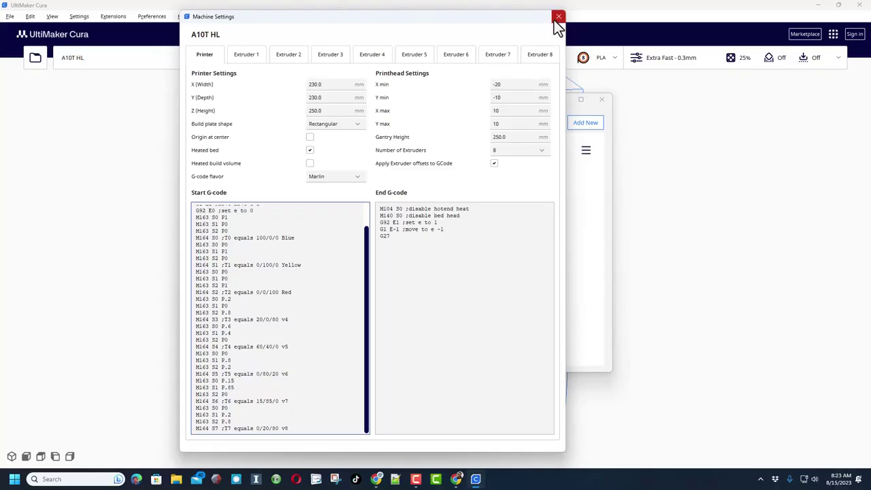
click(555, 15)
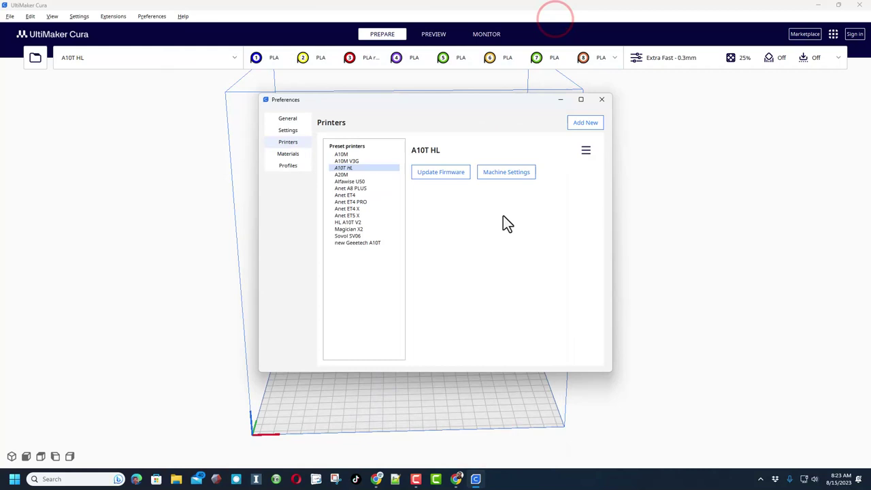
- Load frog rings split.stl from the 3dmodeling folder onto the build plate
click(601, 100)
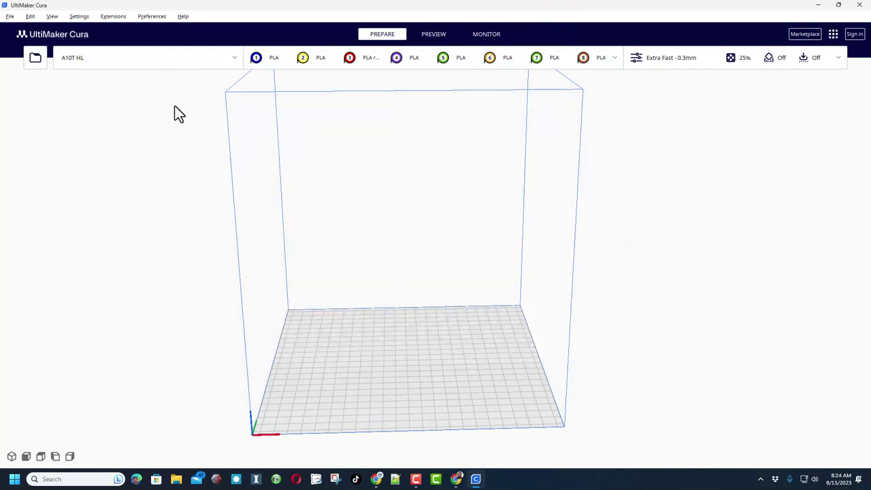
click(32, 58)
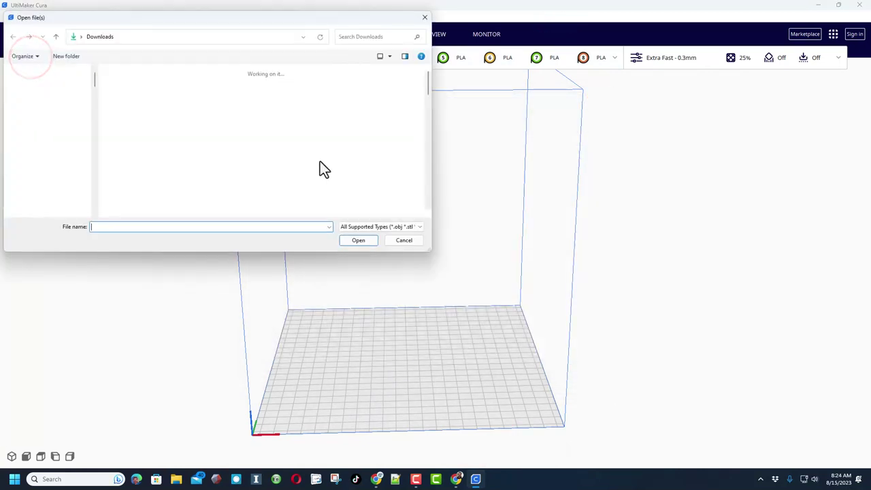
click(44, 142)
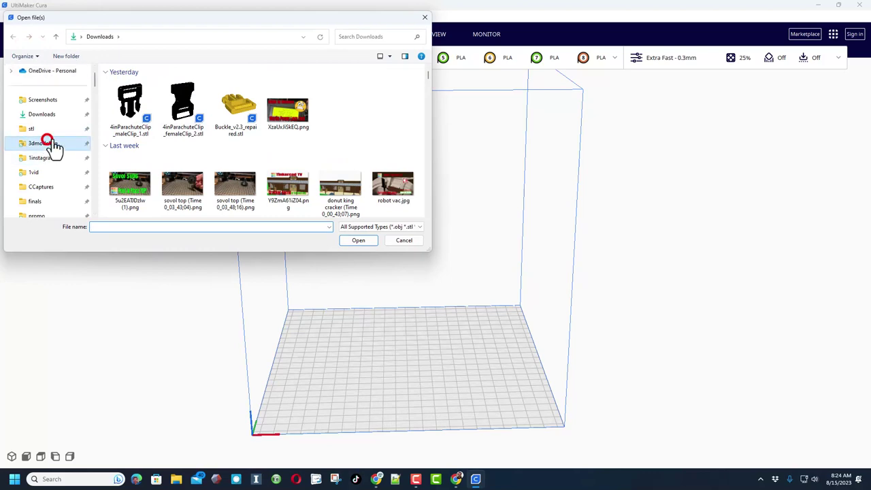
click(362, 41)
text(frog)
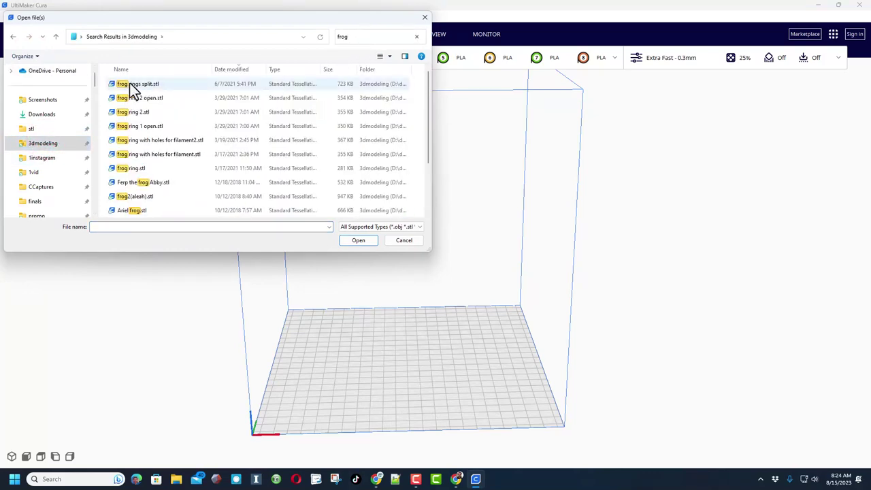
click(131, 83)
double_click(131, 83)
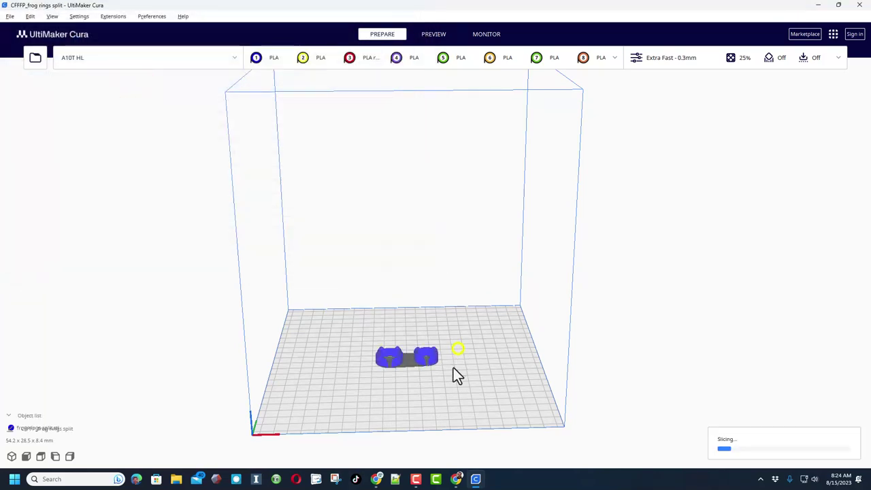
- Assign the frog rings model to extruder 5 so it prints green
scroll(454, 367, up, 2)
scroll(431, 356, up, 4)
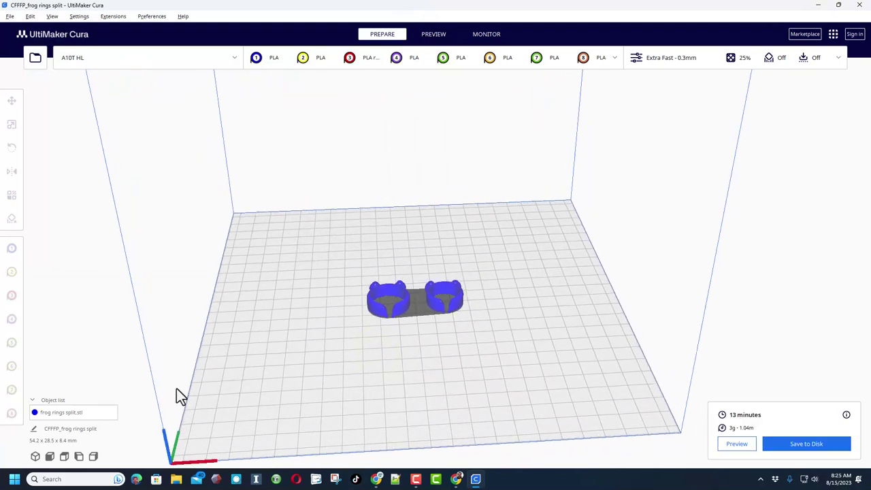
click(389, 310)
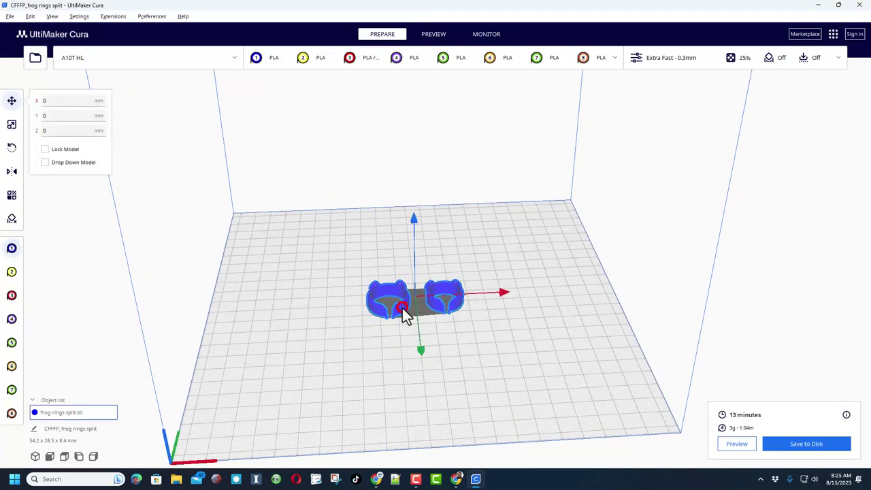
click(12, 343)
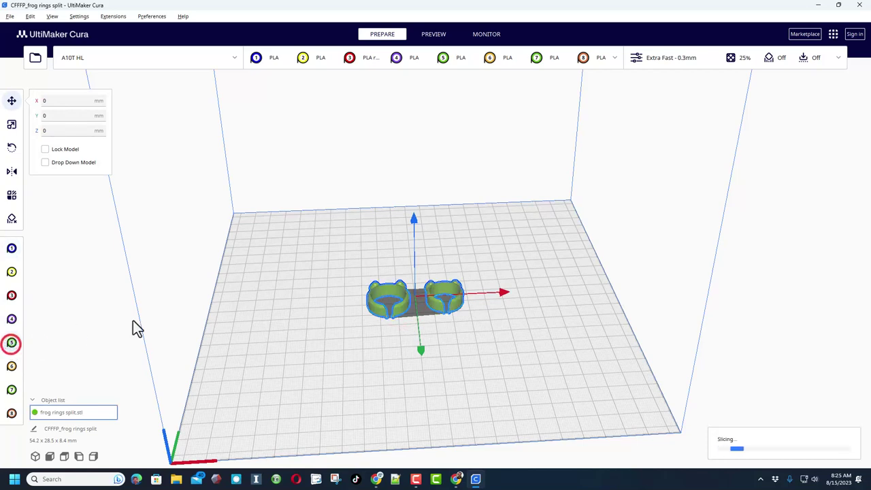
scroll(422, 302, up, 3)
right_drag(433, 307, 247, 69)
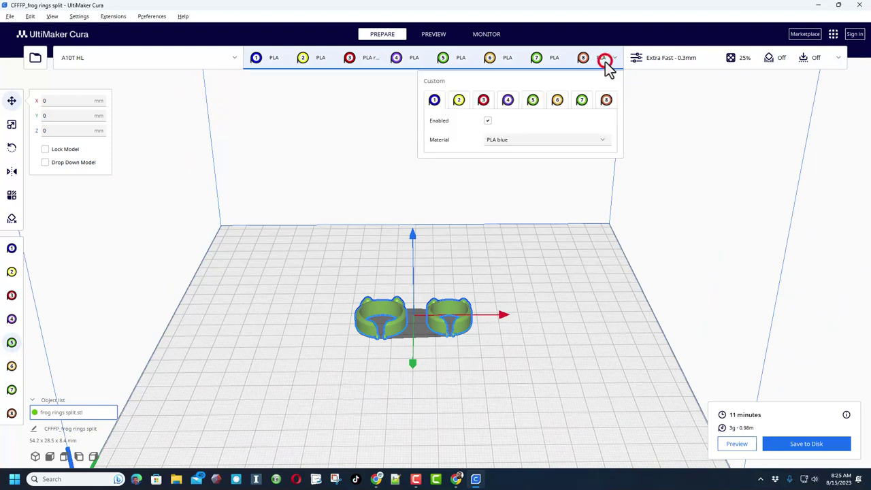
- Open Manage Materials and look over PLA blue's print temperatures and retraction
click(603, 139)
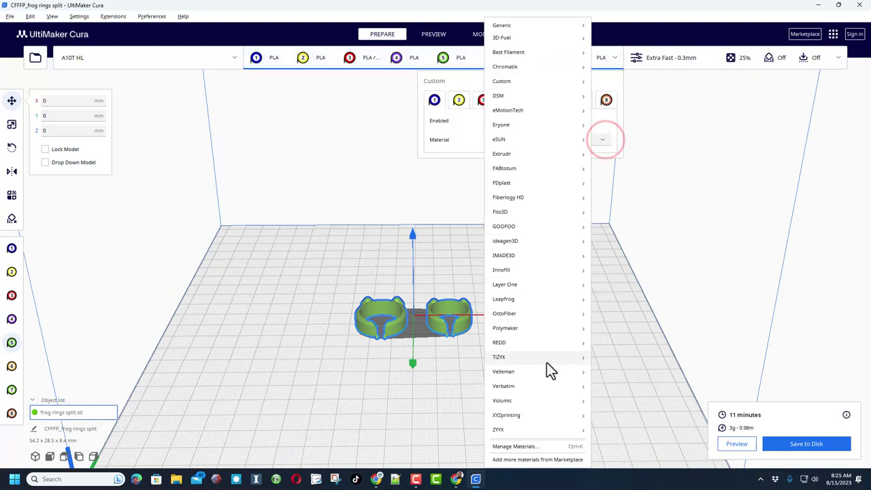
click(525, 446)
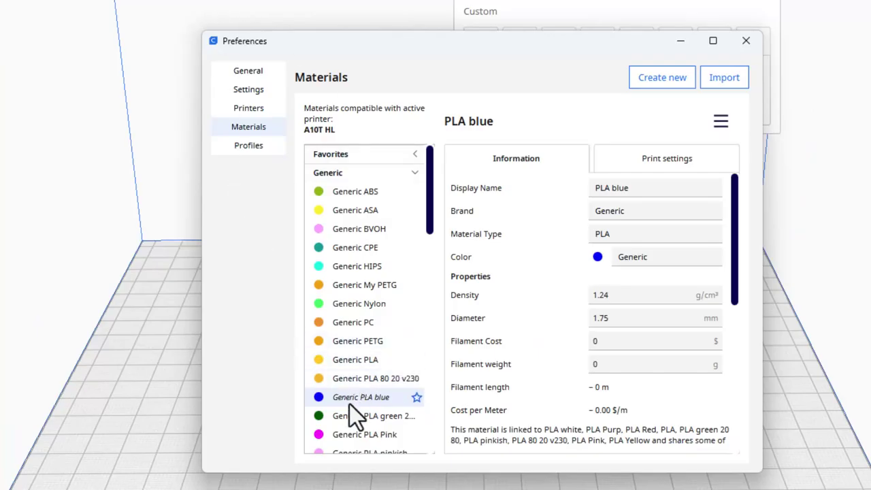
click(632, 159)
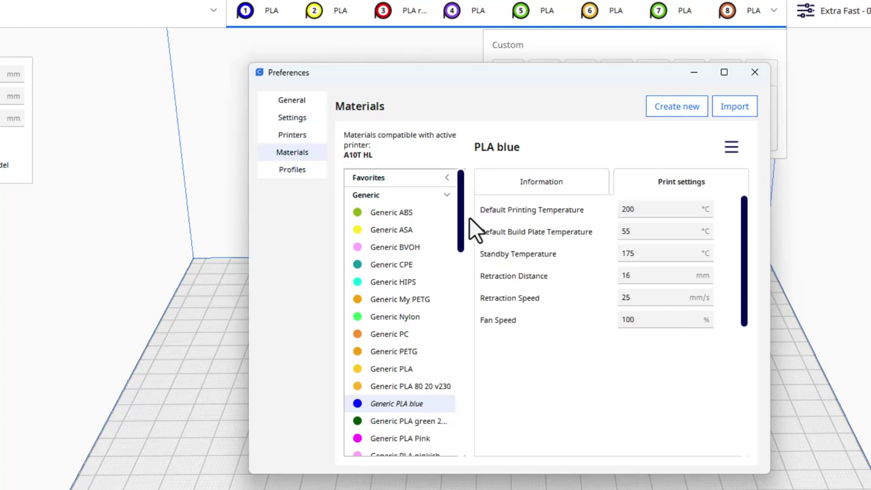
scroll(468, 227, down, 3)
mouse_move(460, 235)
mouse_down()
mouse_move(465, 292)
mouse_move(441, 297)
mouse_up()
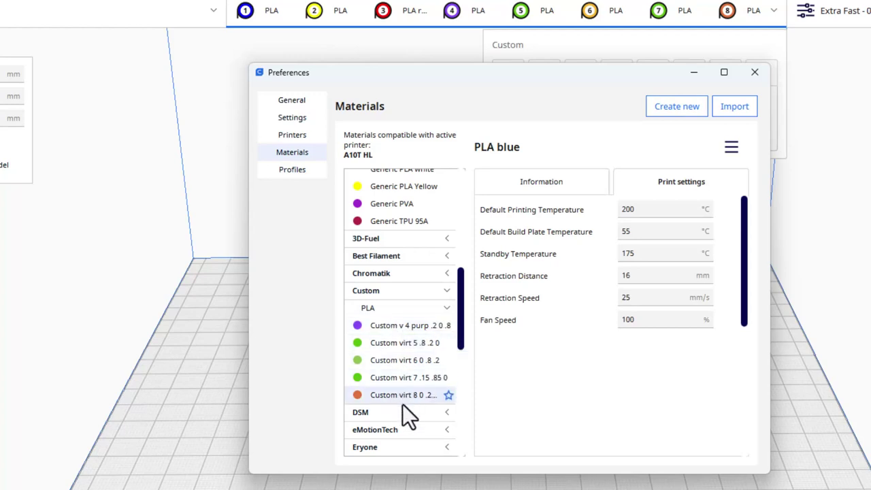
- Inspect the custom v 4 purp .2 0 .8 material, then duplicate it
click(399, 329)
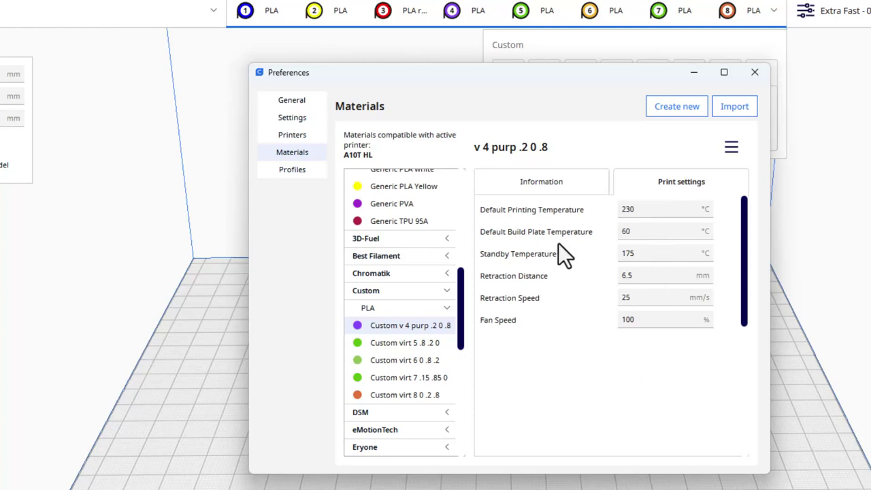
click(558, 181)
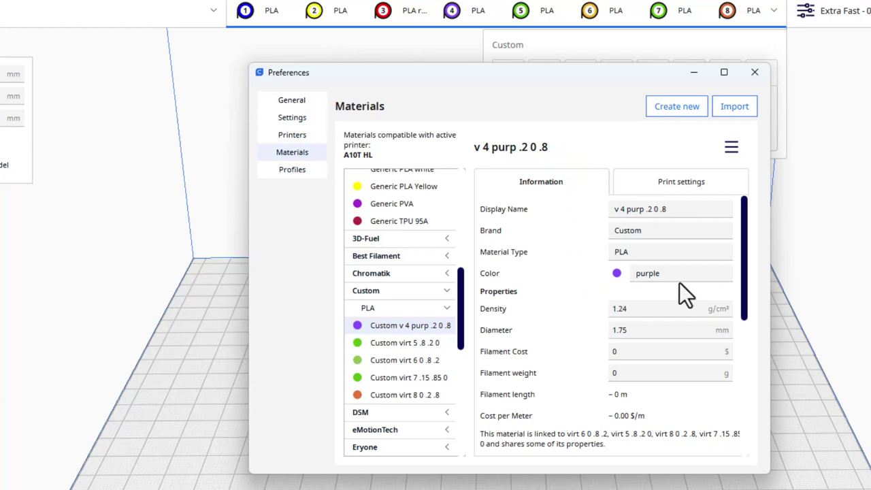
click(617, 274)
click(585, 165)
click(731, 145)
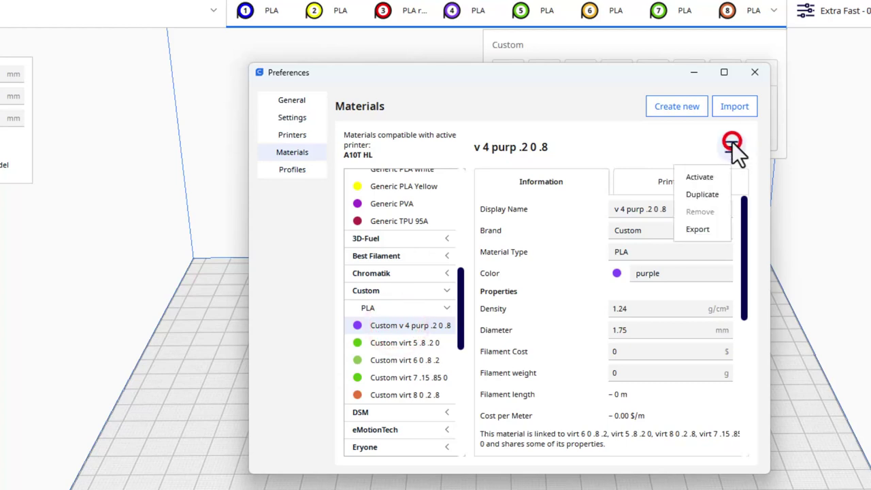
click(710, 194)
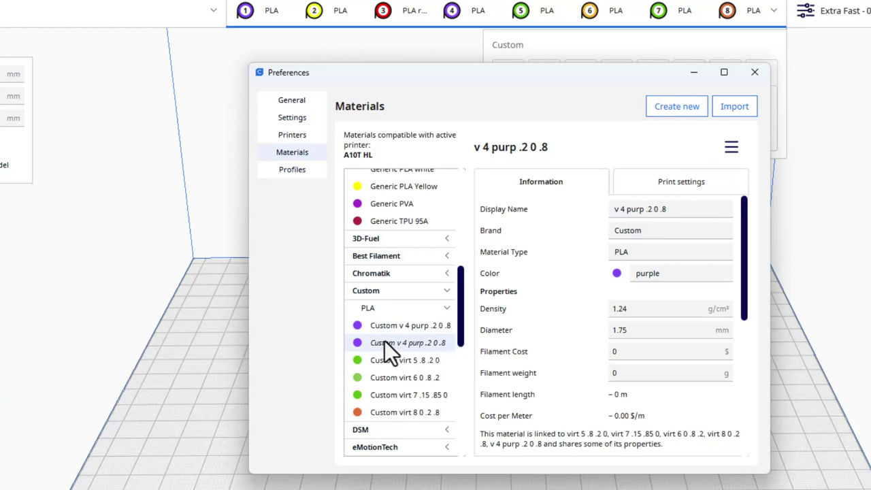
- Browse the virt 5, 6, 7 and 8 materials, ending on virt 6 0 .8 .2
scroll(401, 357, down, 2)
click(405, 312)
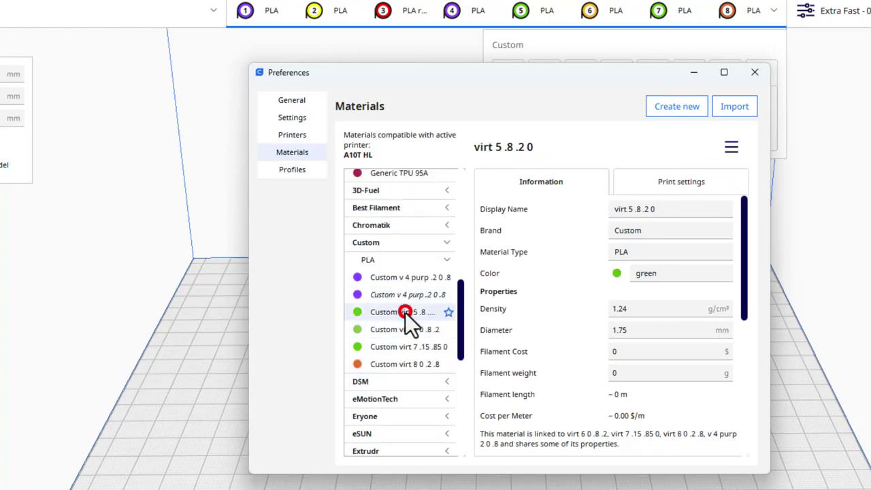
click(404, 330)
click(404, 344)
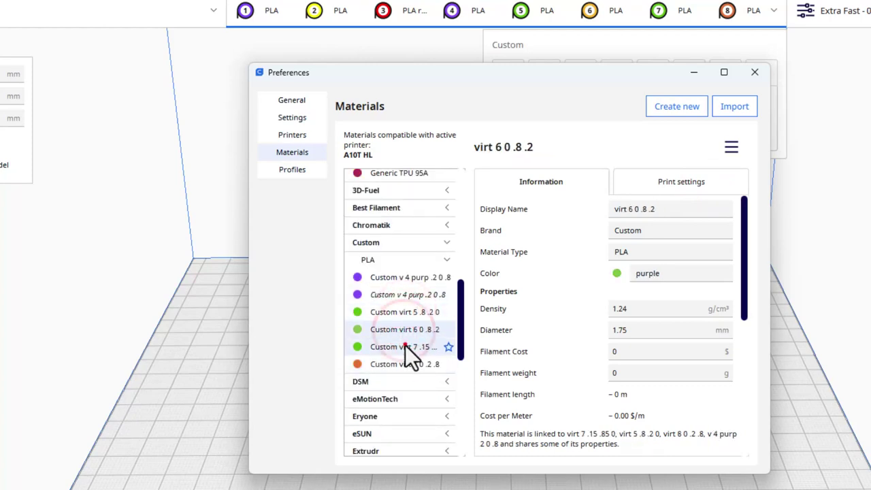
click(398, 365)
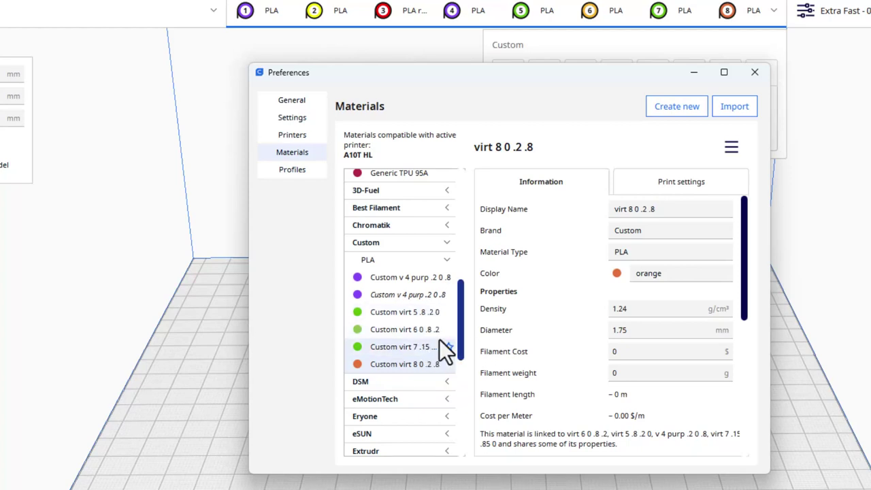
click(399, 331)
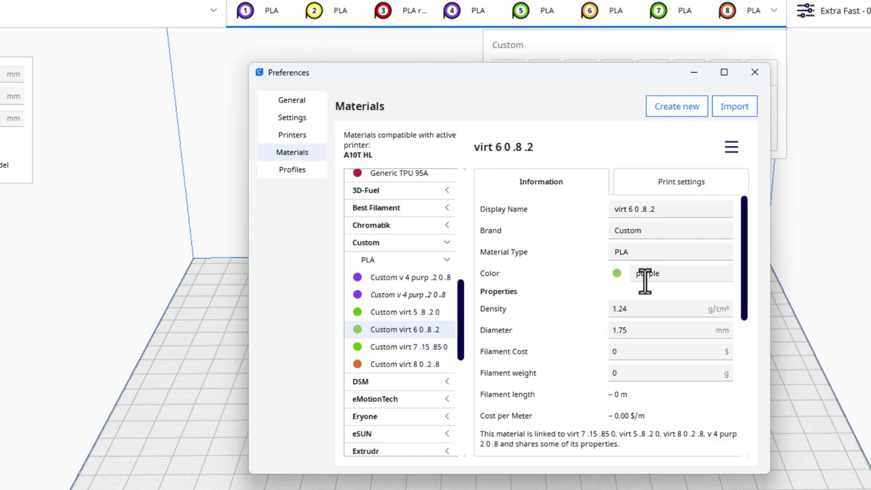
- Recolour virt 6 0 .8 .2 to #F7B32D and rename its colour from purple to orange
click(615, 274)
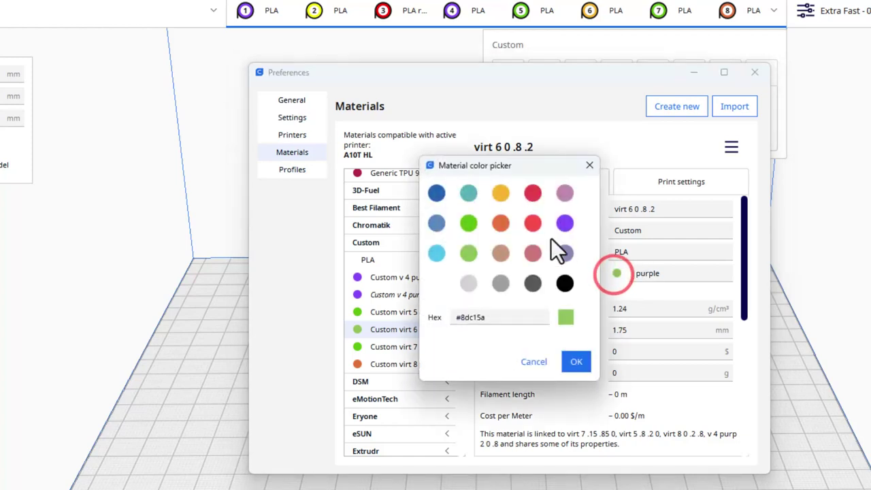
click(500, 194)
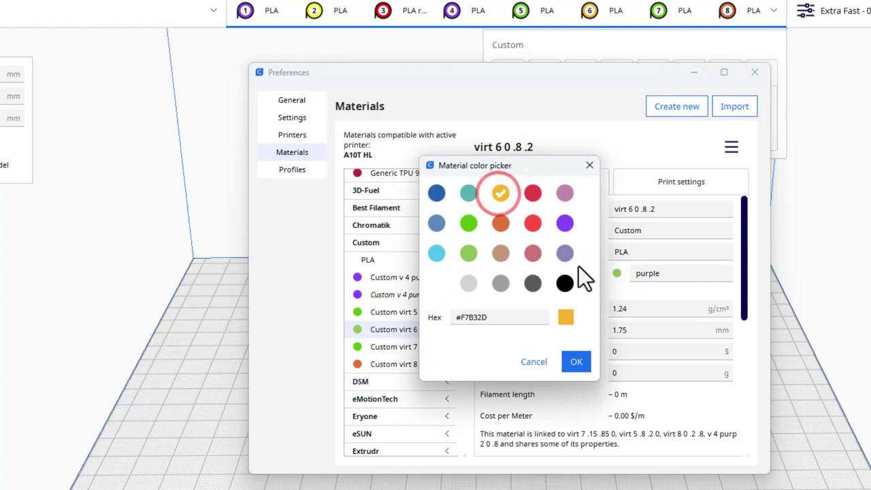
click(577, 362)
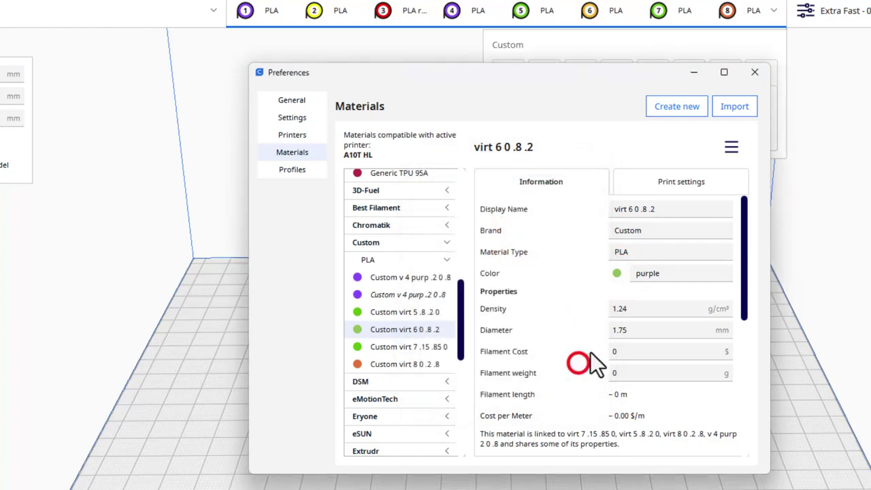
click(658, 273)
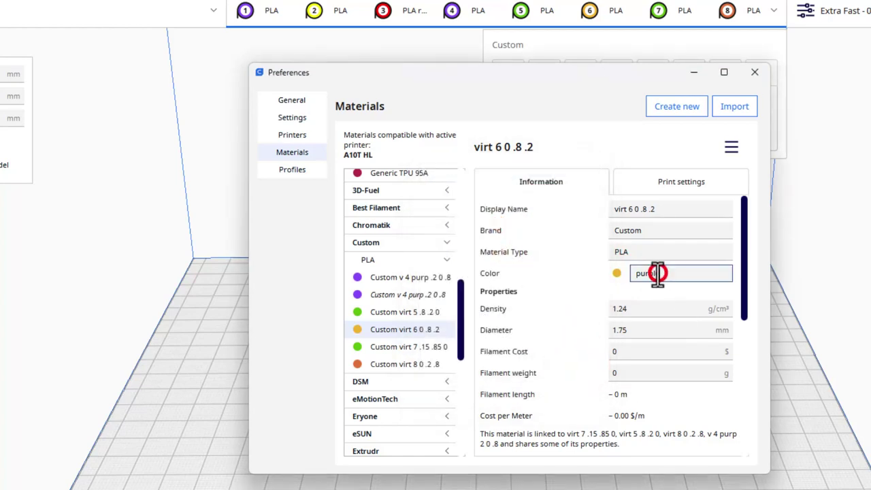
double_click(658, 273)
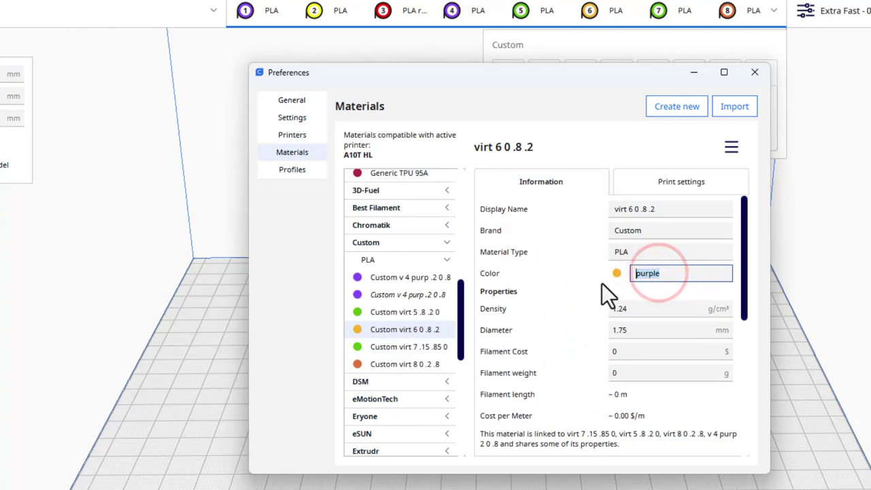
text(orange)
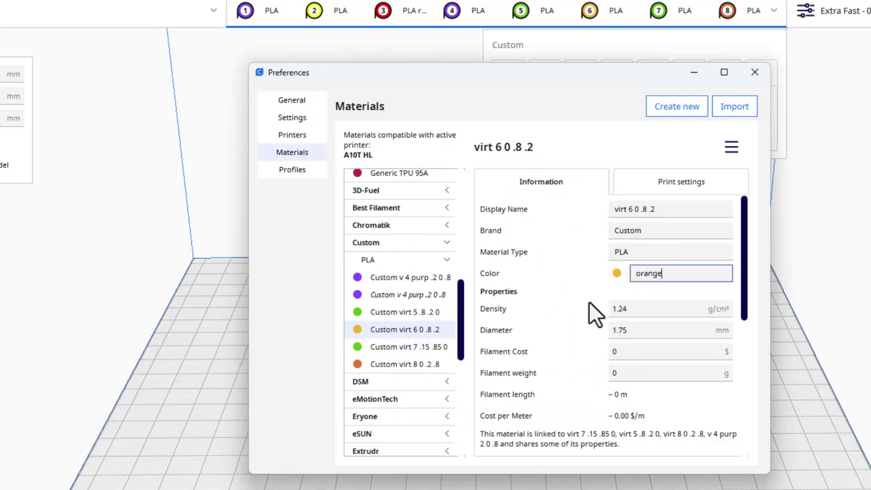
click(423, 276)
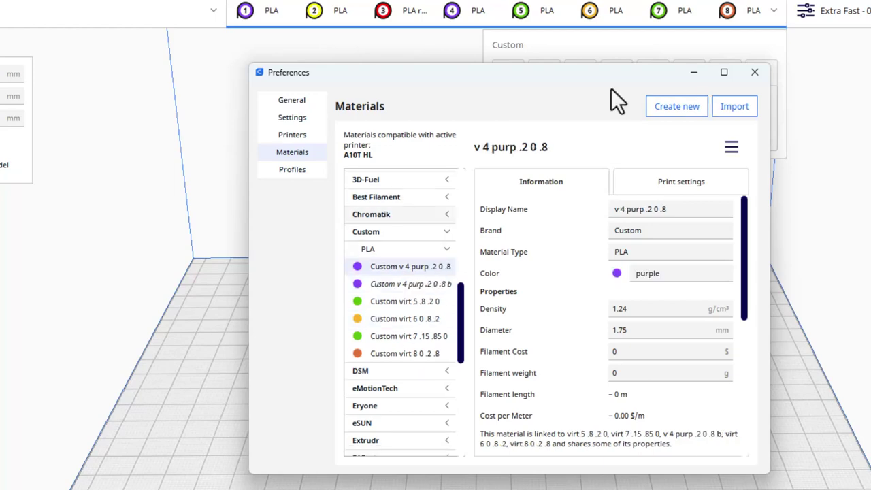
- Close Preferences and set Print via USB as the main output action
click(754, 72)
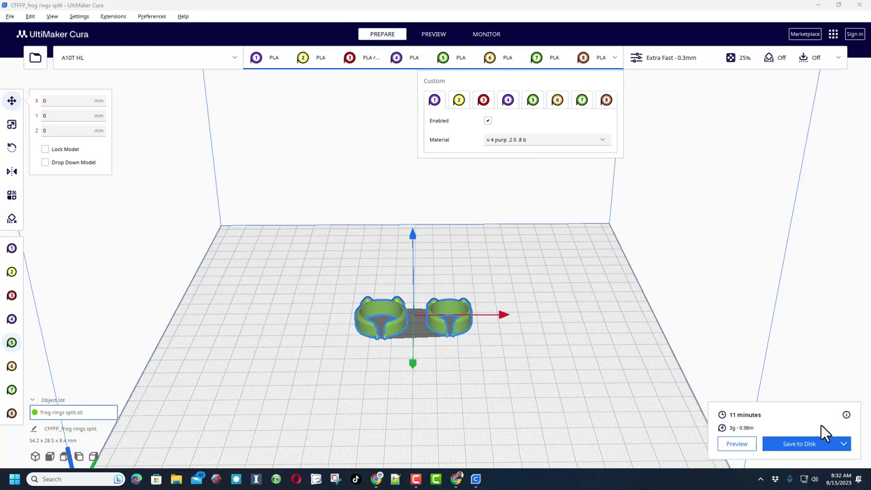
click(844, 444)
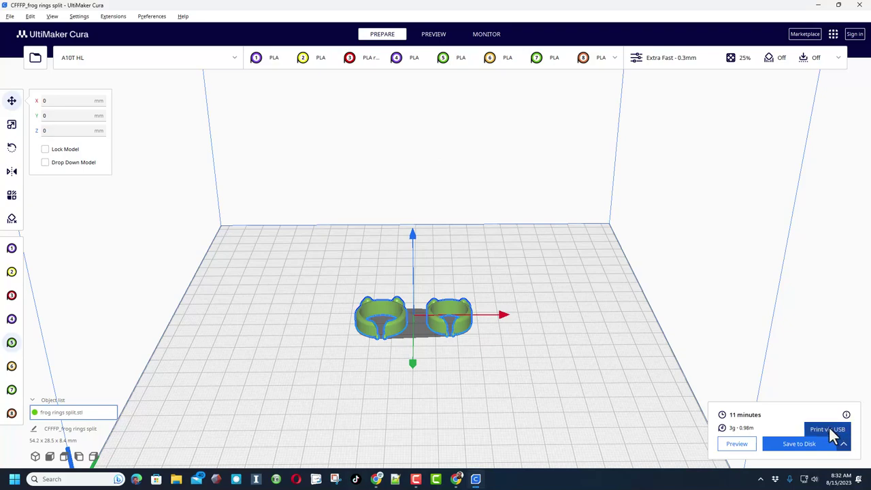
click(828, 429)
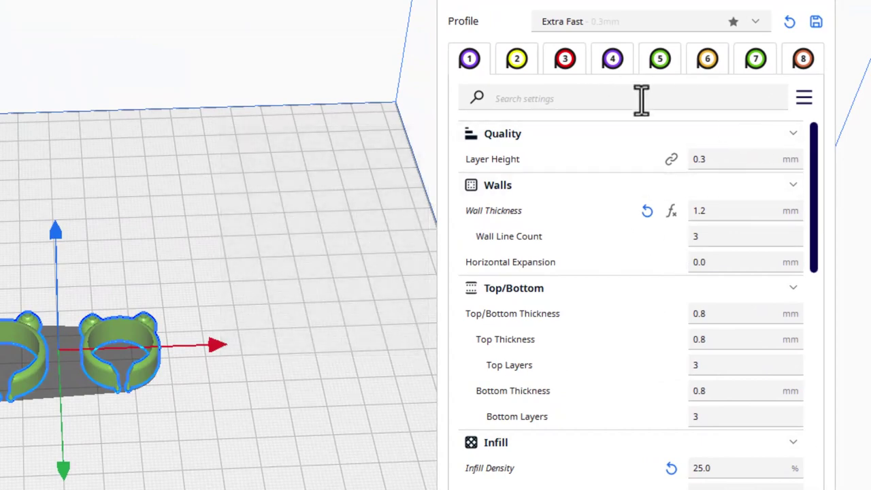
- Change Infill Density from 25.0% to 20%
scroll(772, 206, down, 2)
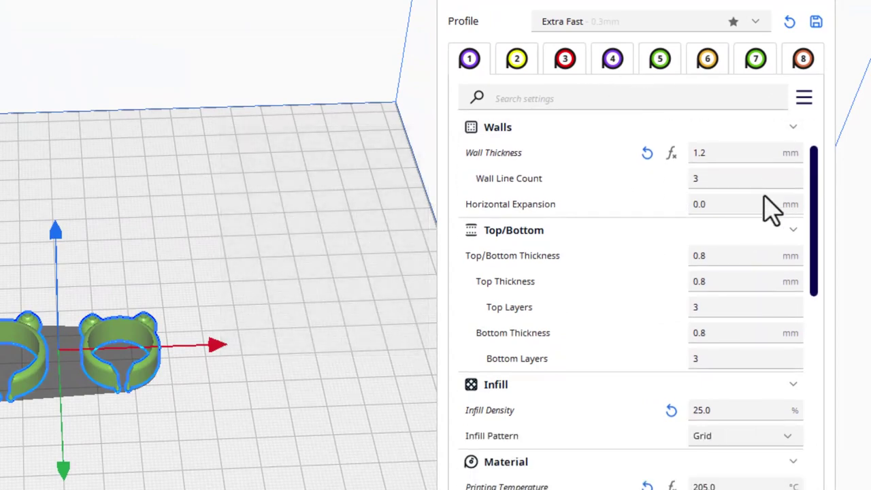
scroll(748, 249, down, 2)
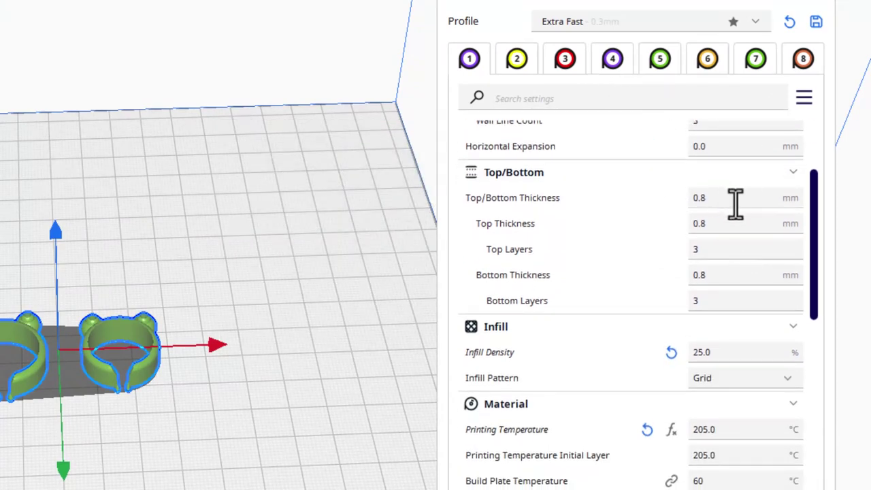
scroll(754, 279, down, 2)
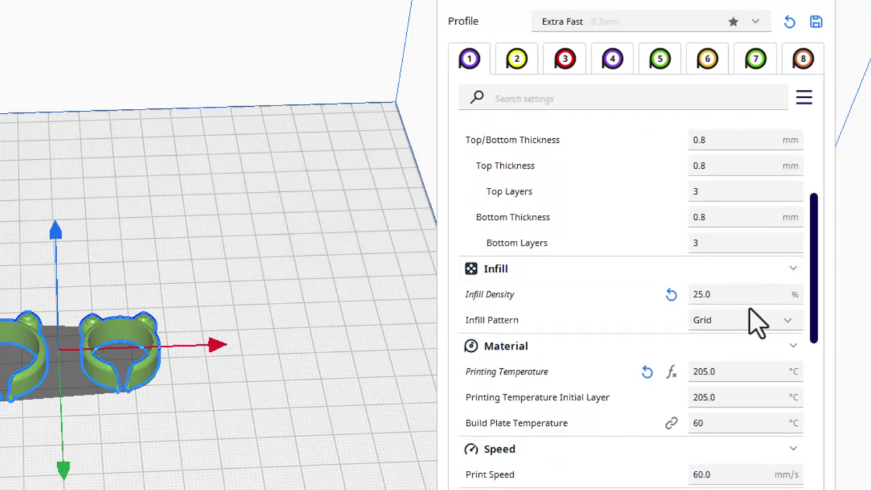
click(714, 295)
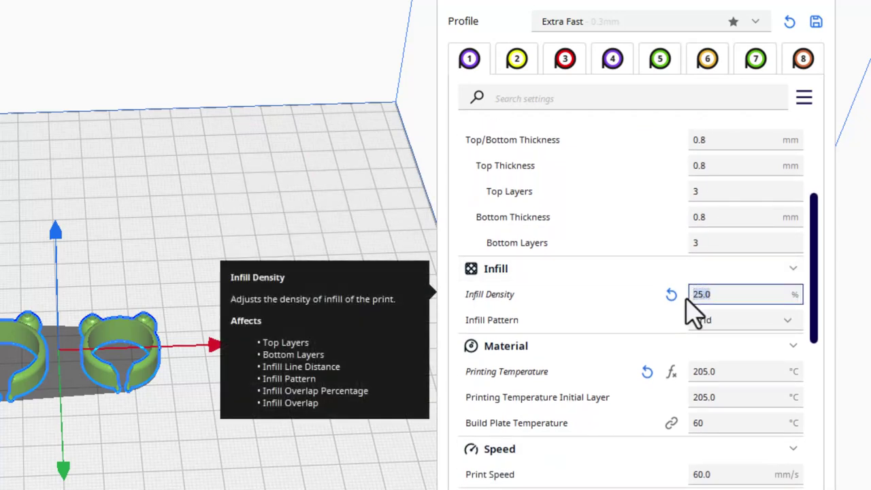
text(20)
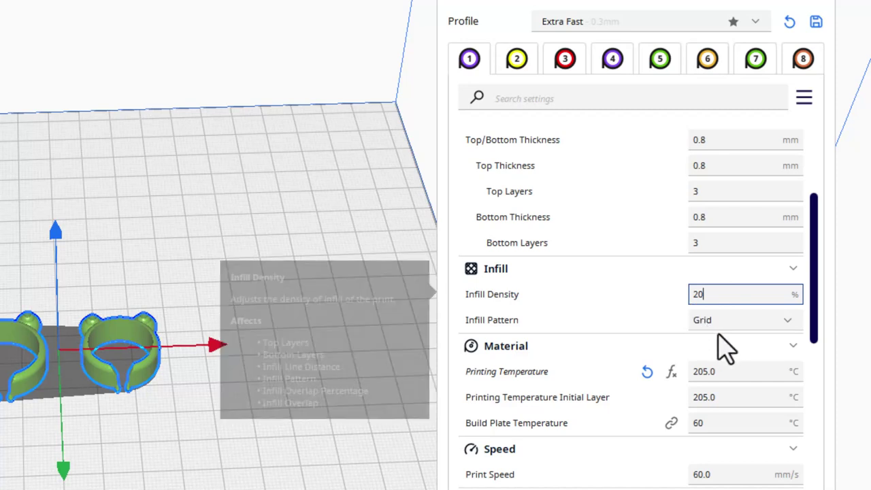
scroll(738, 349, down, 1)
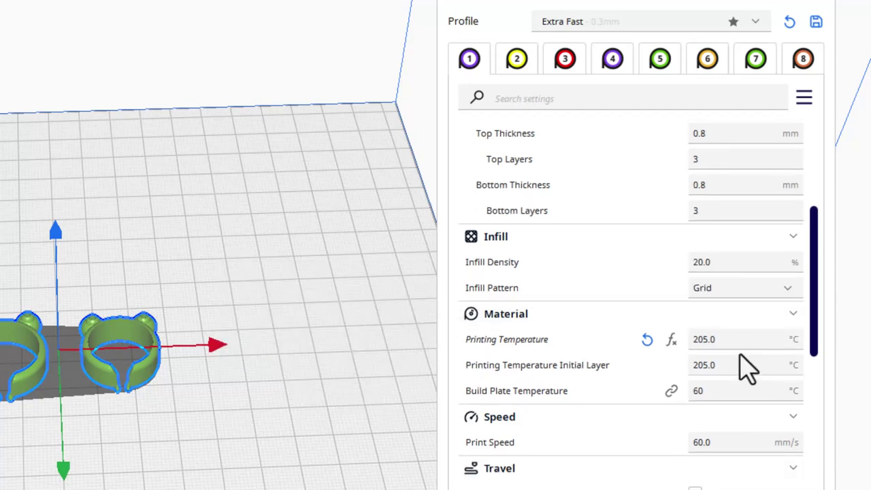
- Set Build Plate Adhesion Extruder to Extruder 5 so it prints the skirt
click(657, 61)
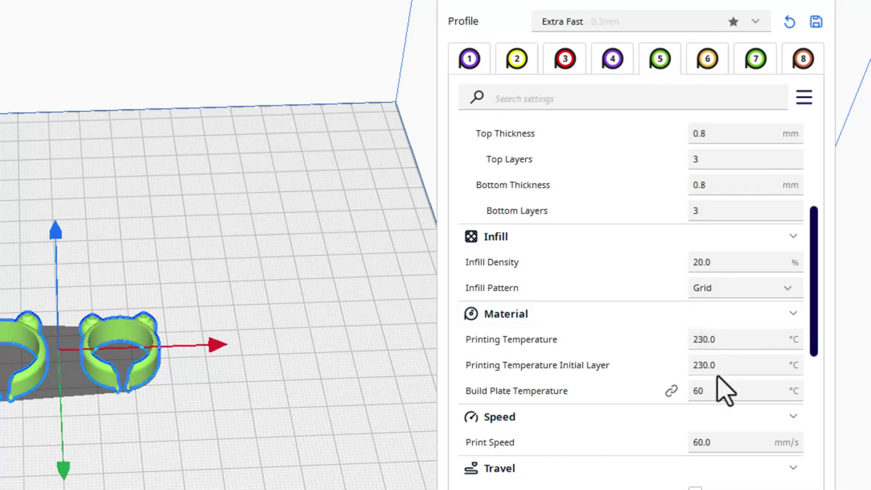
scroll(717, 385, down, 5)
click(694, 318)
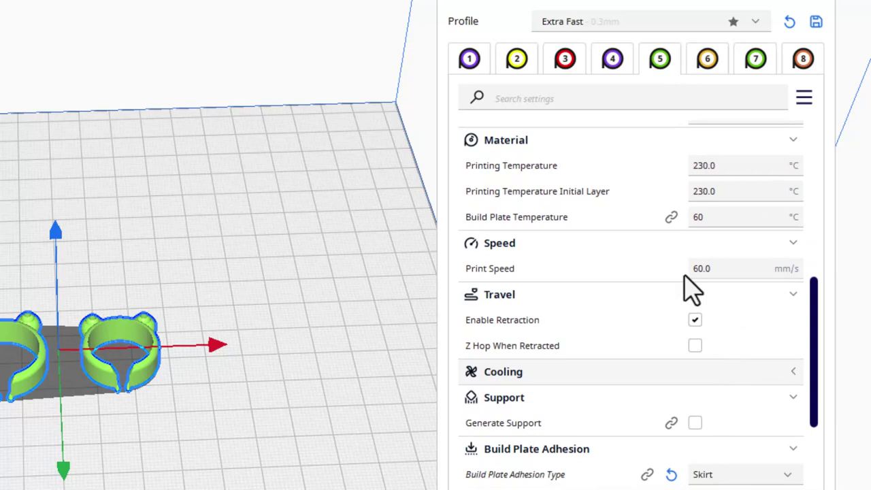
scroll(732, 344, down, 1)
scroll(738, 348, down, 3)
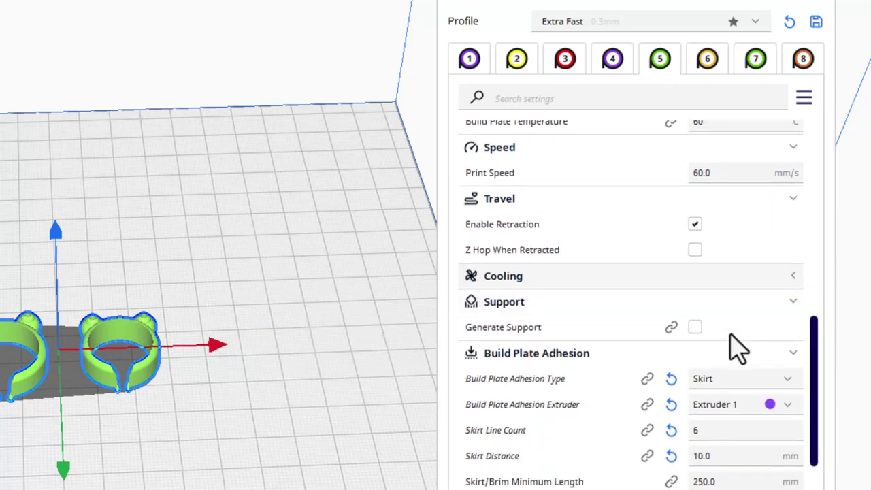
scroll(705, 335, down, 1)
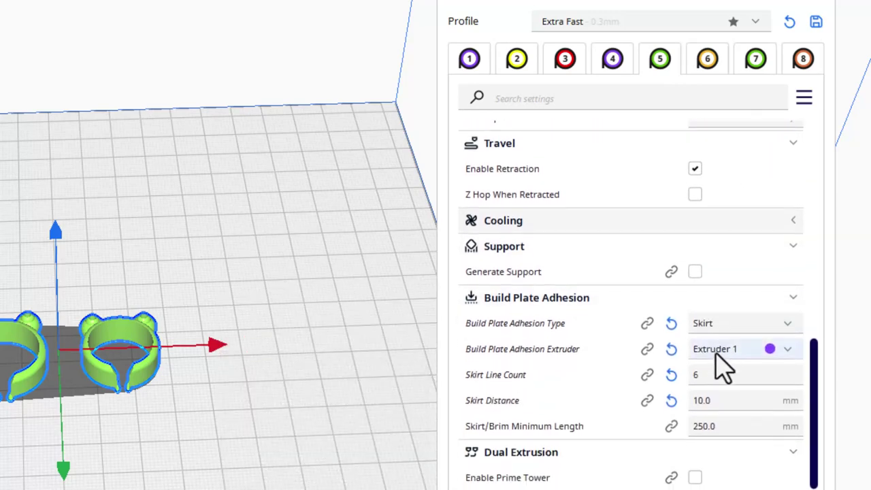
click(743, 352)
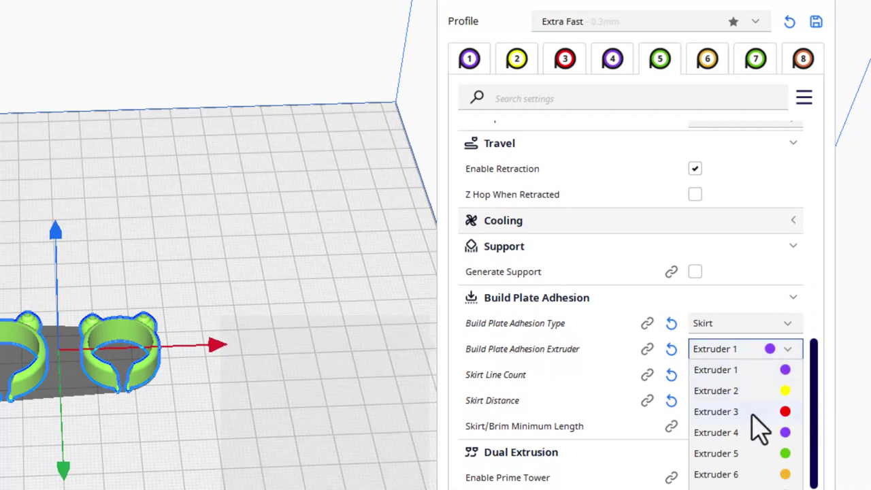
click(744, 453)
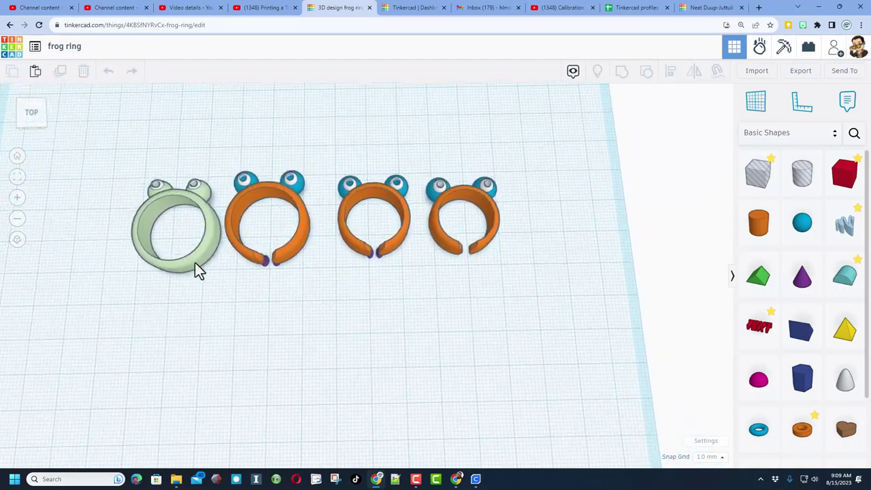
- Orbit and zoom the Tinkercad view to inspect the four frog rings from above and front
right_drag(256, 267, 311, 266)
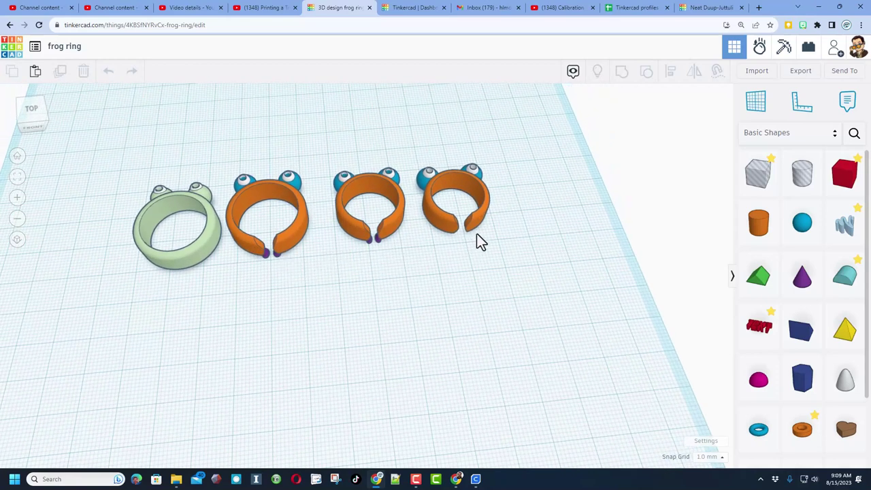
right_drag(479, 241, 453, 280)
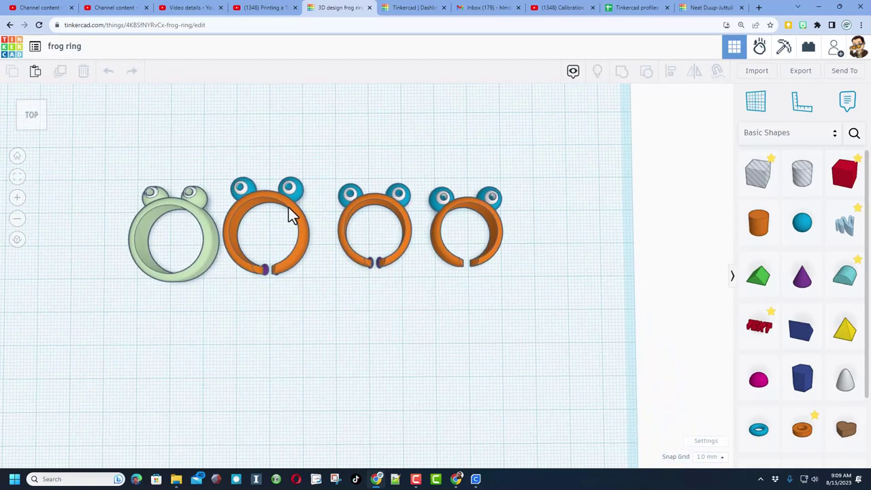
right_drag(306, 204, 310, 253)
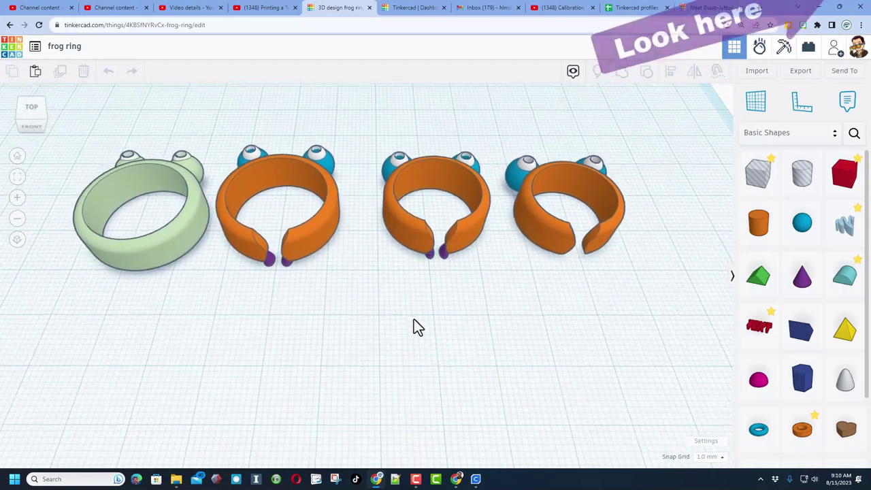
scroll(415, 325, down, 3)
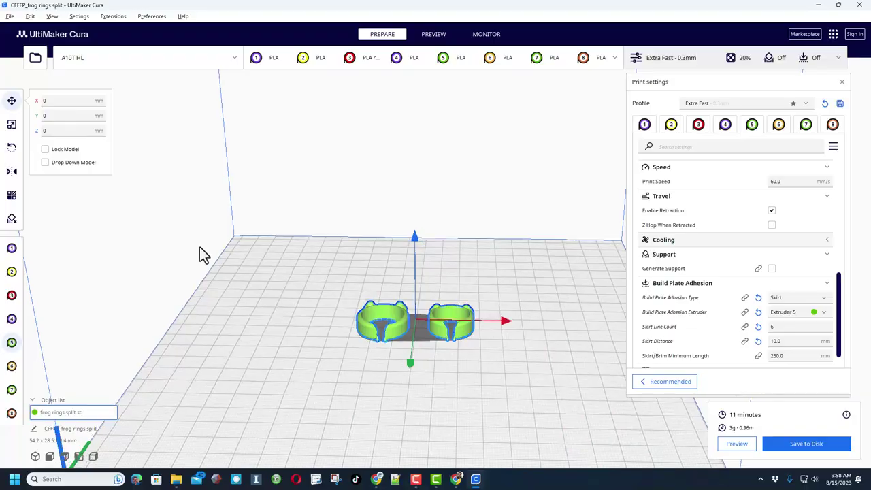
- Orbit Cura's build plate view around the deselected frog rings to inspect them from several angles
right_drag(199, 246, 236, 241)
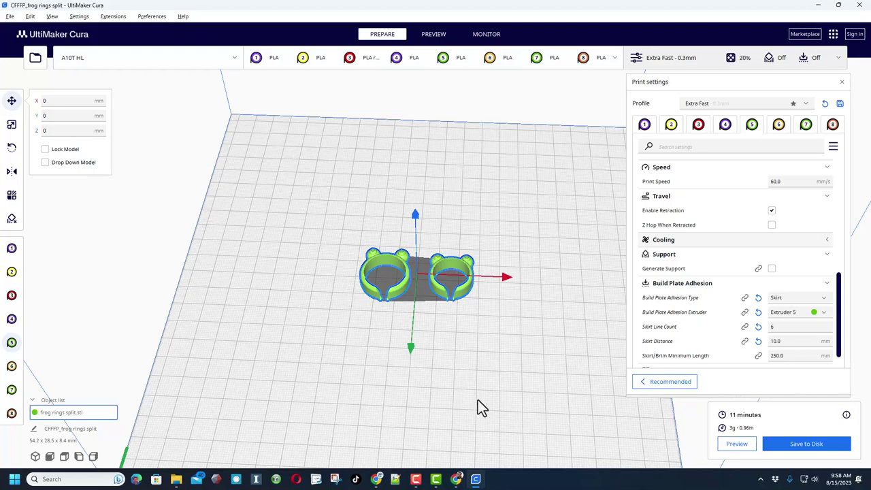
right_drag(477, 400, 493, 205)
click(499, 416)
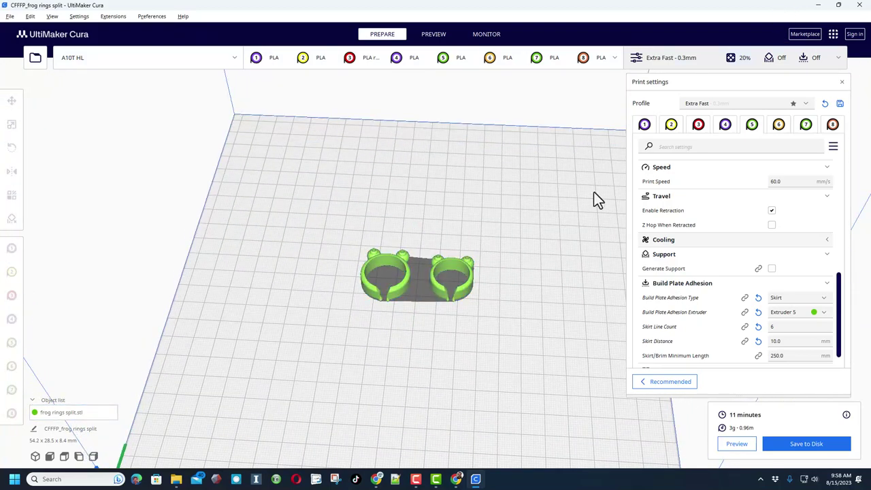
right_drag(503, 314, 317, 82)
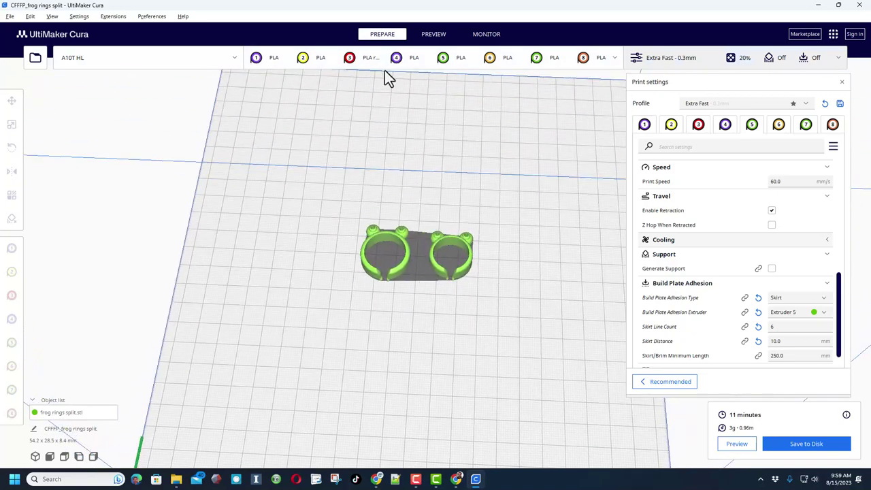
right_drag(469, 325, 453, 340)
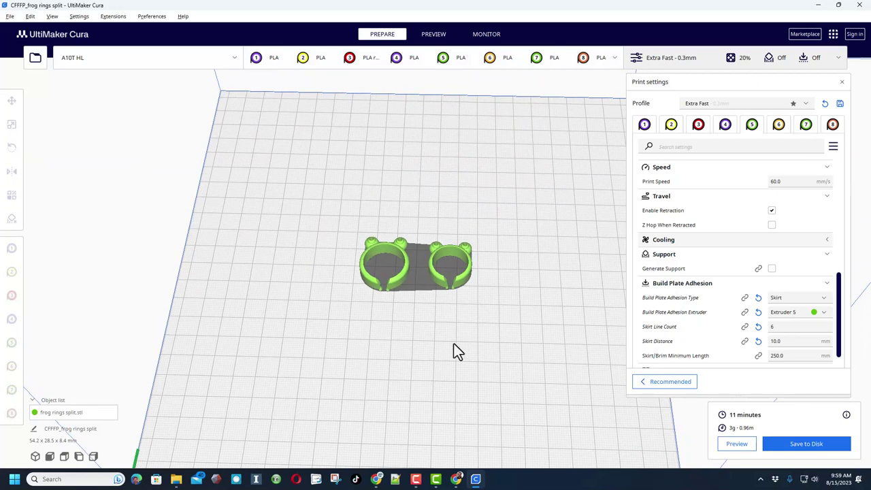